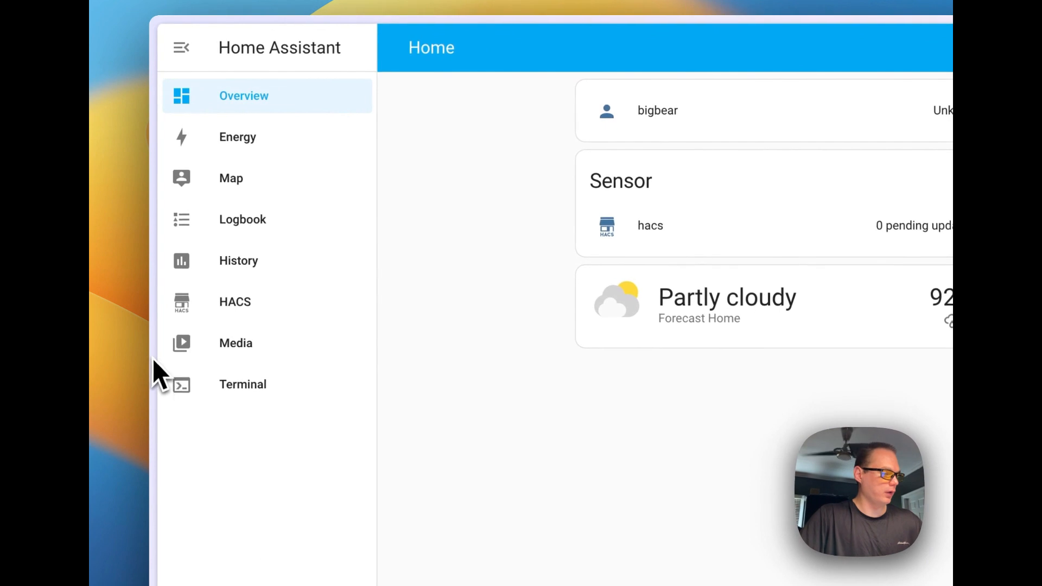
- Switch to the homeassistant-roborock GitHub repository and review its file list and the README's "About this repo" section
{"action": "mouse_move", "coordinate": [151, 234]}
{"action": "left_click", "coordinate": [228, 231]}
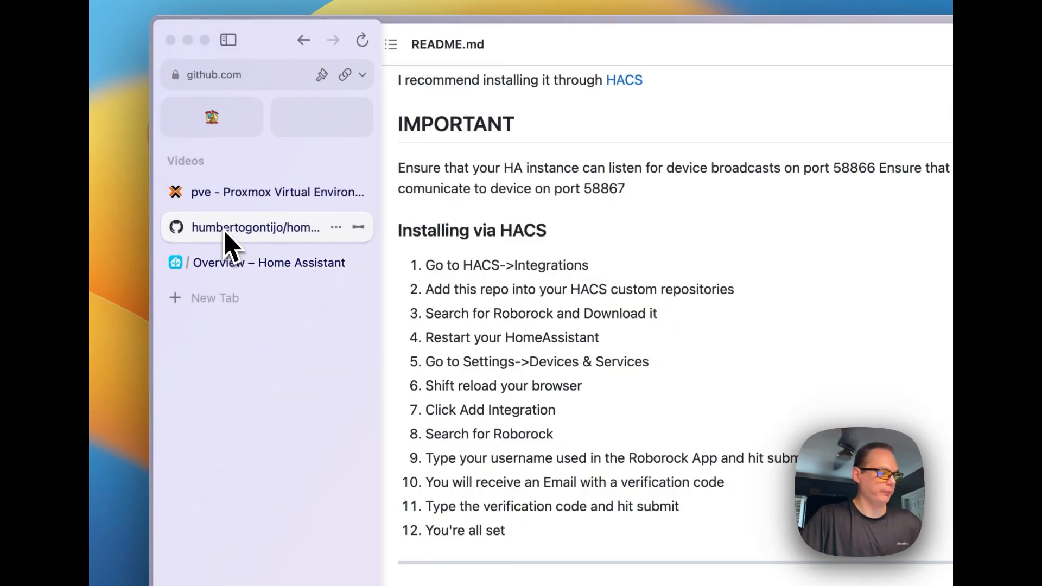
{"action": "scroll", "coordinate": [613, 307], "scroll_direction": "up", "scroll_amount": 10}
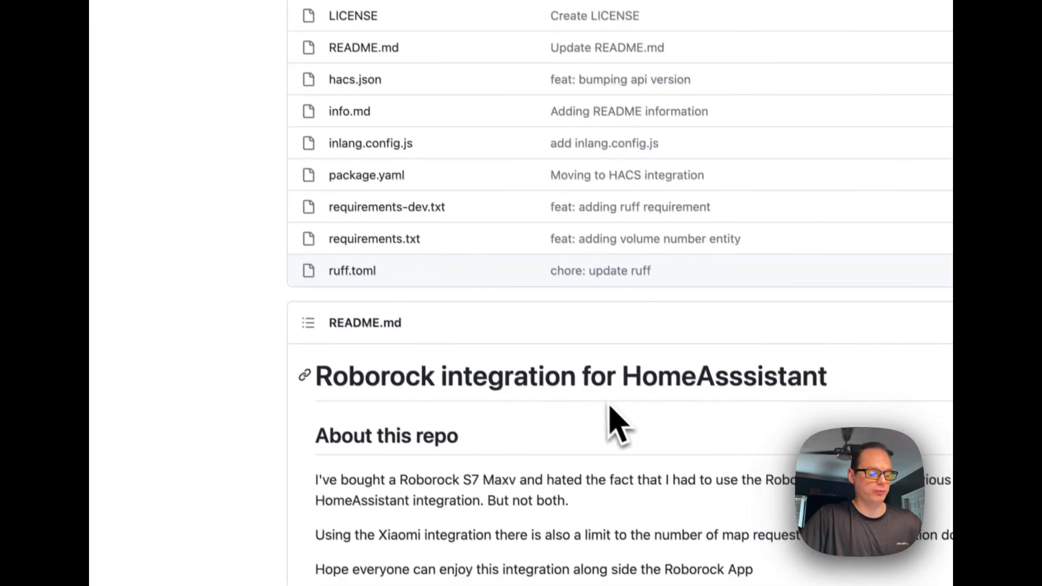
{"action": "scroll", "coordinate": [543, 457], "scroll_direction": "down", "scroll_amount": 10}
{"action": "scroll", "coordinate": [537, 458], "scroll_direction": "up", "scroll_amount": 15}
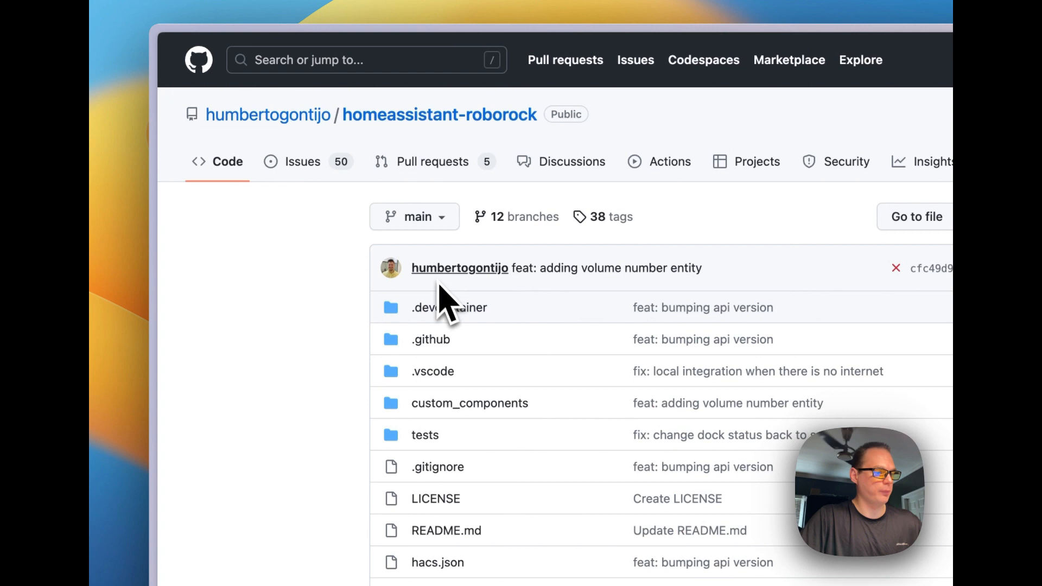
{"action": "scroll", "coordinate": [353, 467], "scroll_direction": "down", "scroll_amount": 3}
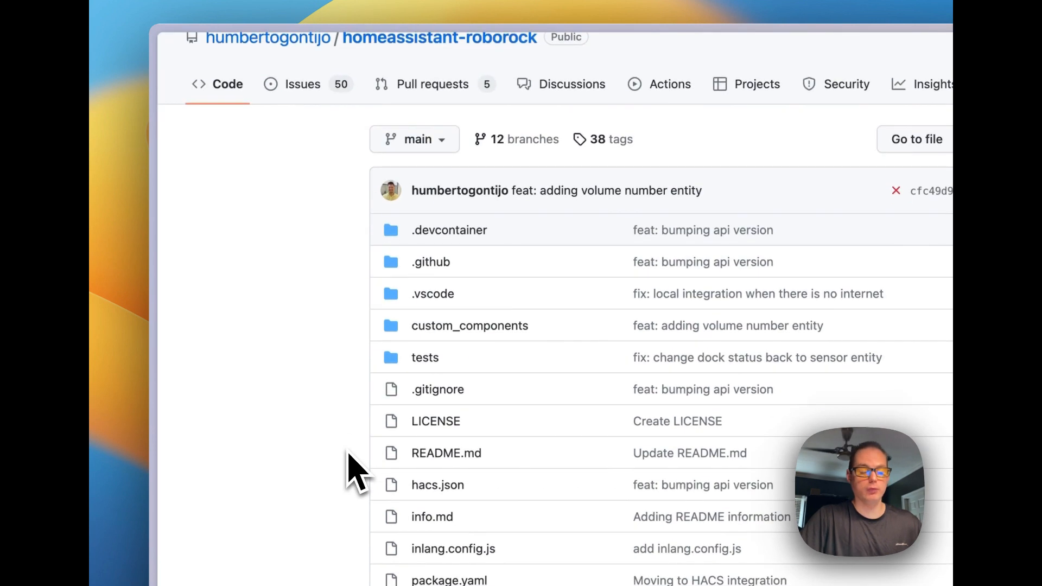
{"action": "scroll", "coordinate": [356, 470], "scroll_direction": "down", "scroll_amount": 10}
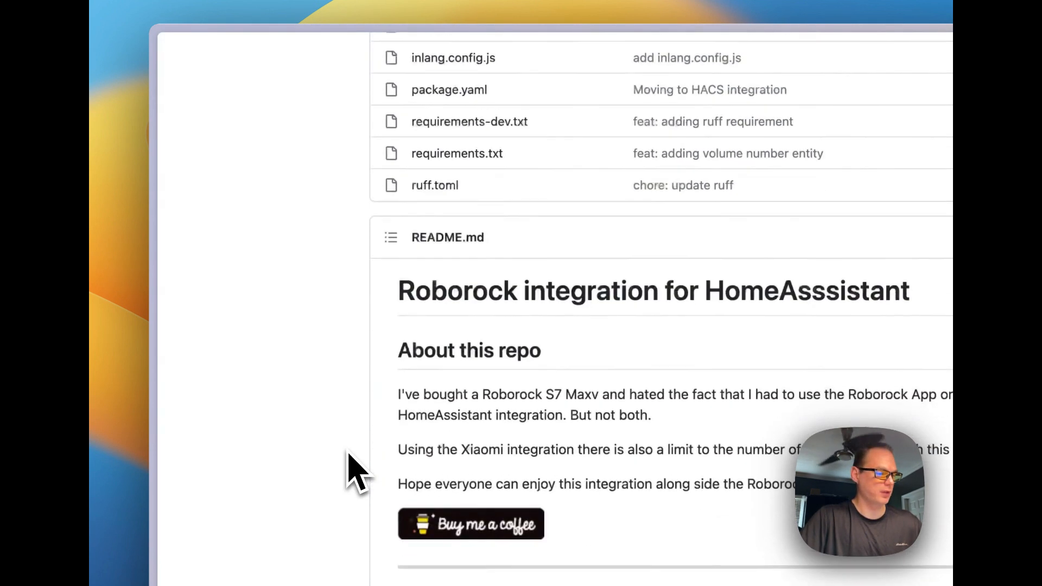
{"action": "scroll", "coordinate": [353, 472], "scroll_direction": "down", "scroll_amount": 2}
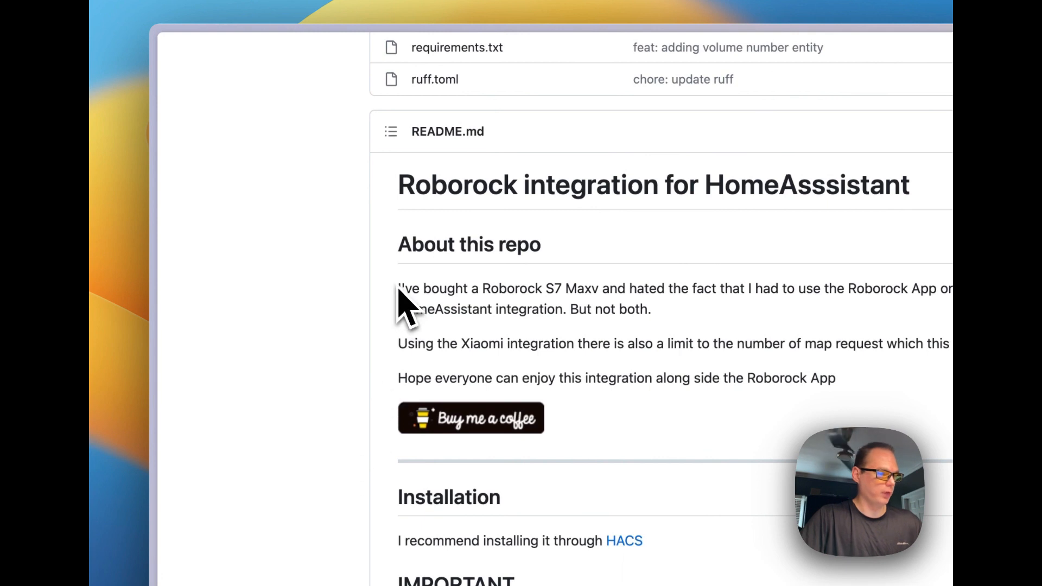
{"action": "left_click_drag", "start_coordinate": [399, 289], "coordinate": [840, 382]}
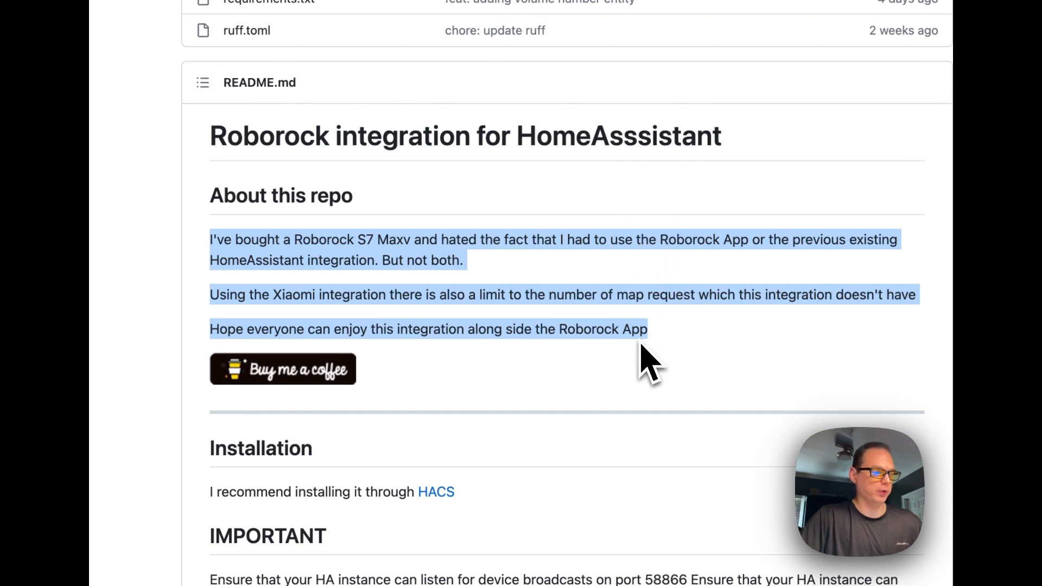
- Read the README's "Installing via HACS" instructions, including the steps for reaching Integrations and adding the custom repository
{"action": "scroll", "coordinate": [577, 396], "scroll_direction": "down", "scroll_amount": 5}
{"action": "scroll", "coordinate": [578, 397], "scroll_direction": "down", "scroll_amount": 2}
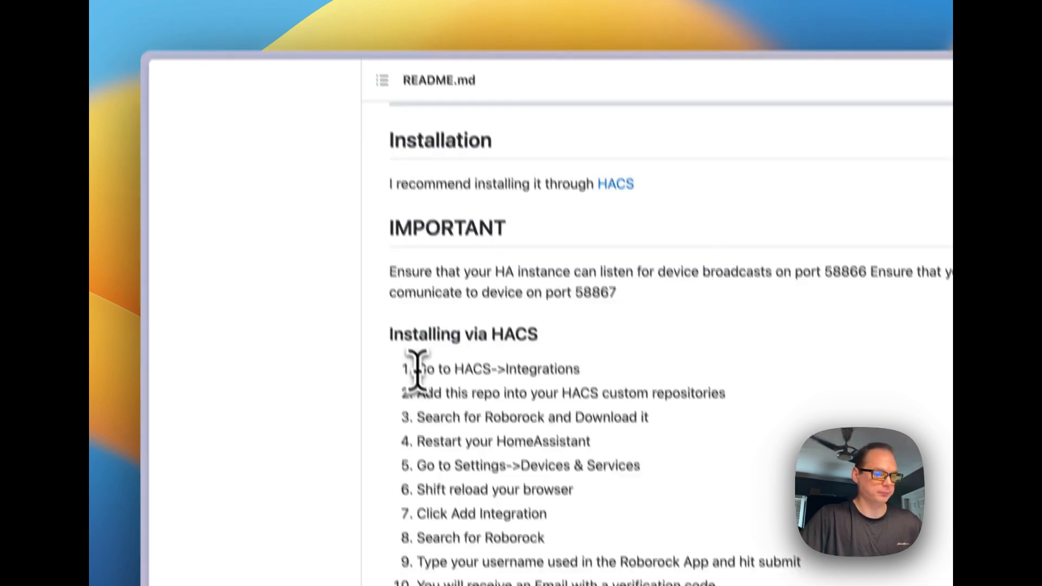
{"action": "left_click_drag", "start_coordinate": [418, 372], "coordinate": [583, 380]}
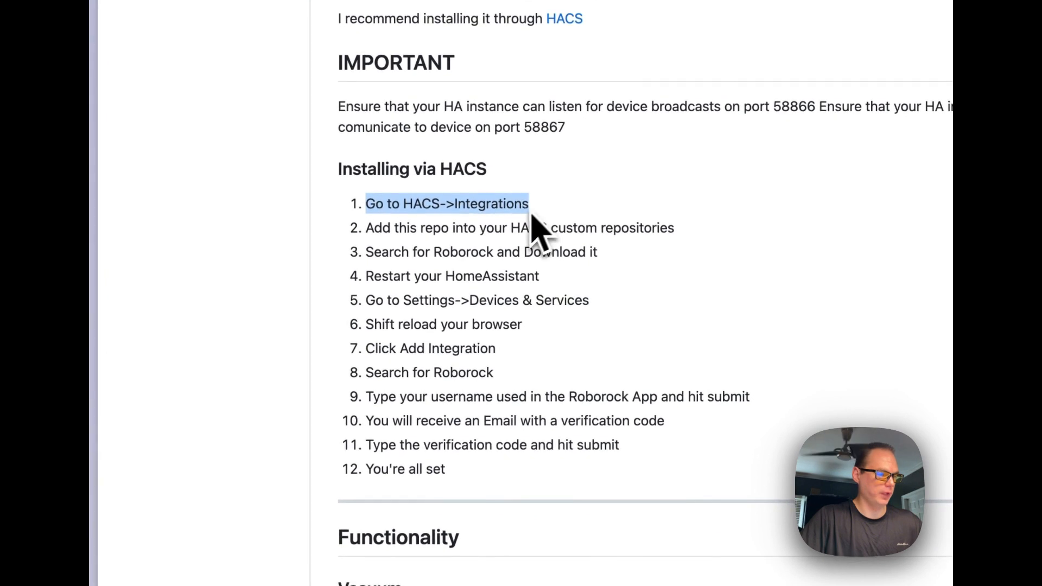
{"action": "left_click", "coordinate": [417, 267]}
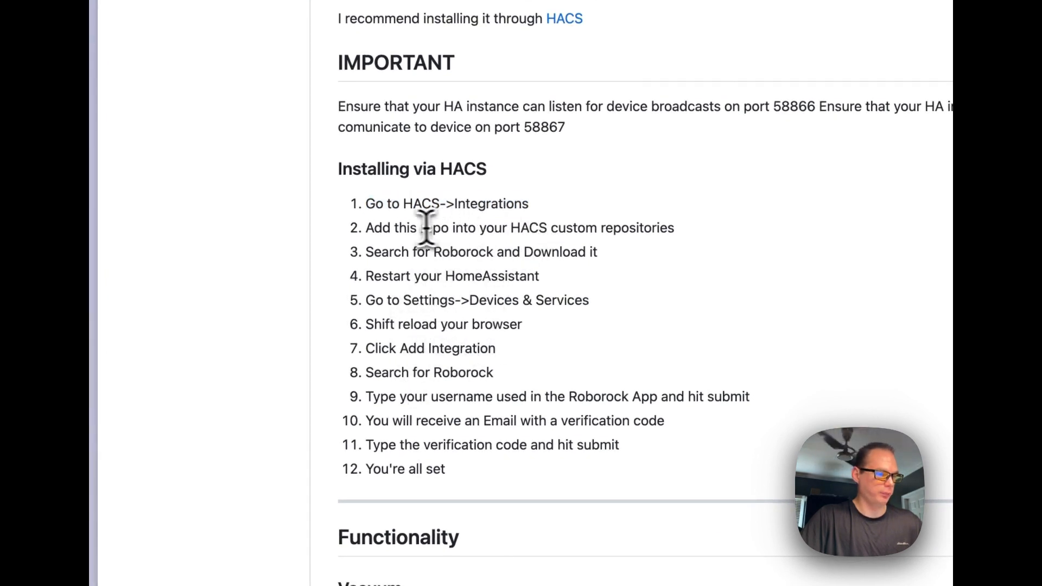
{"action": "left_click_drag", "start_coordinate": [408, 228], "coordinate": [870, 231]}
{"action": "left_click", "coordinate": [560, 332]}
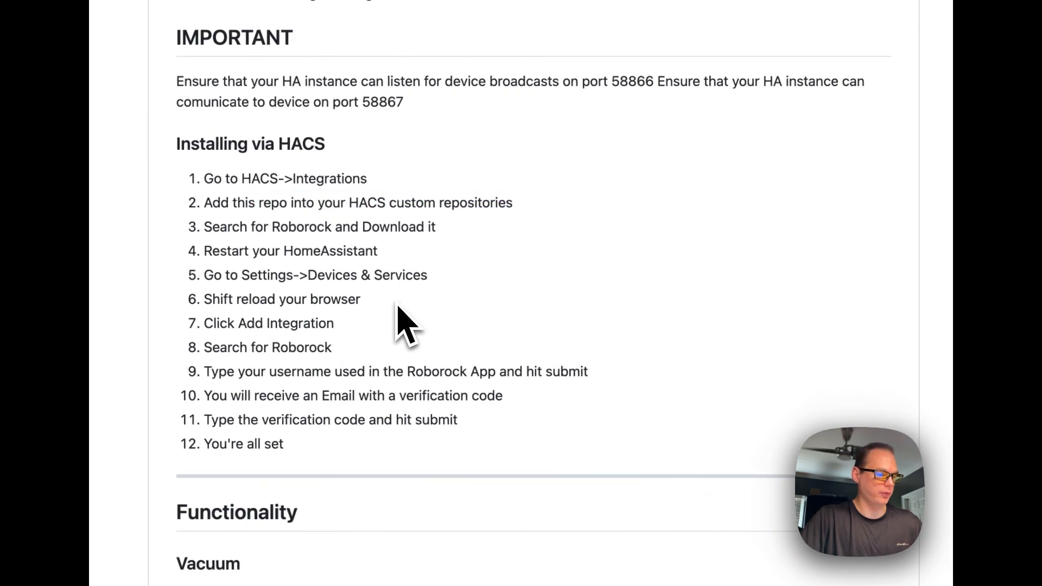
{"action": "scroll", "coordinate": [404, 324], "scroll_direction": "down", "scroll_amount": 15}
{"action": "scroll", "coordinate": [405, 324], "scroll_direction": "up", "scroll_amount": 20}
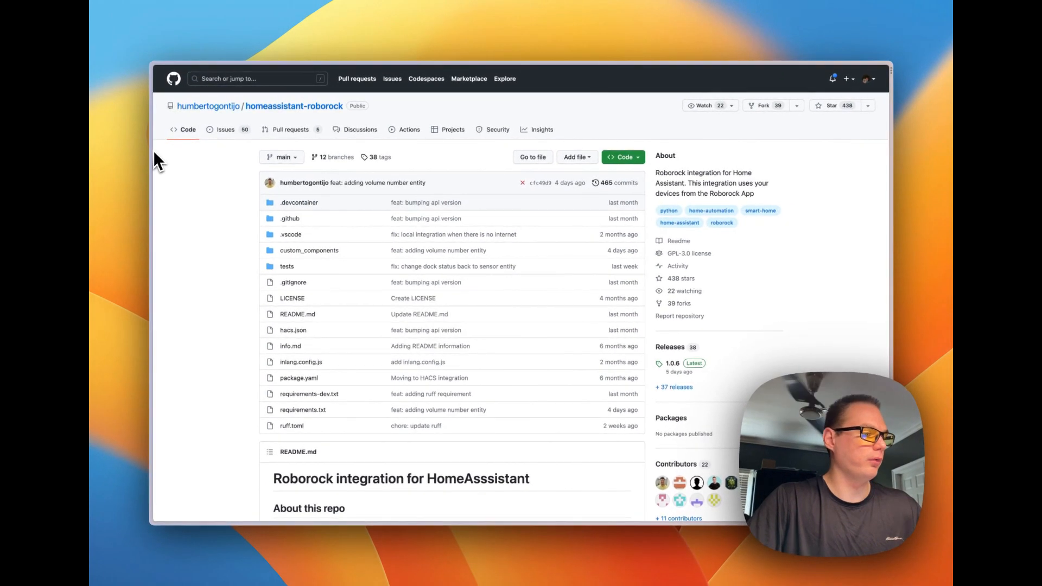
- Switch to Home Assistant and open the Integrations section of HACS
{"action": "mouse_move", "coordinate": [152, 152]}
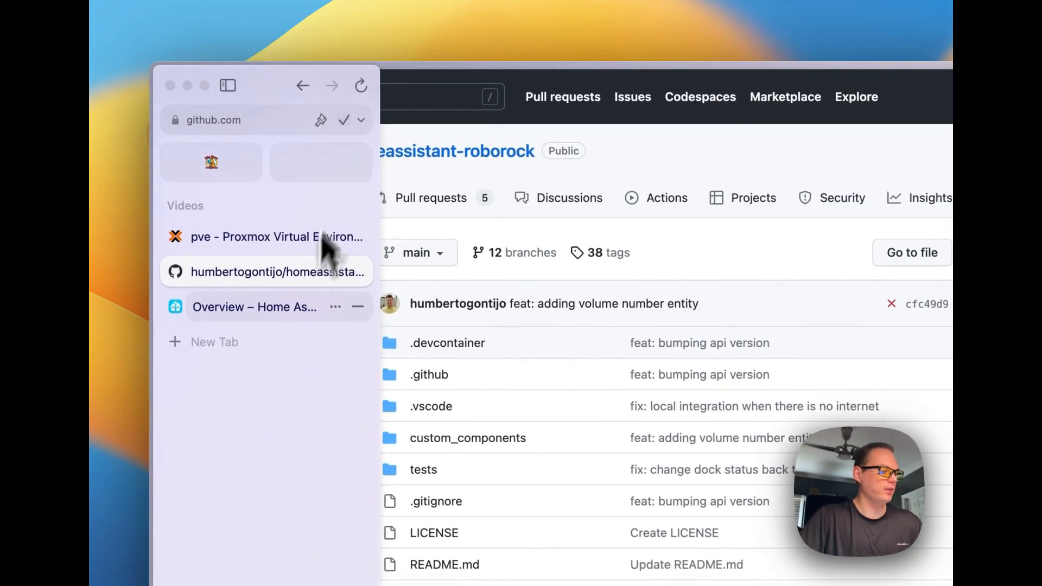
{"action": "left_click", "coordinate": [262, 310]}
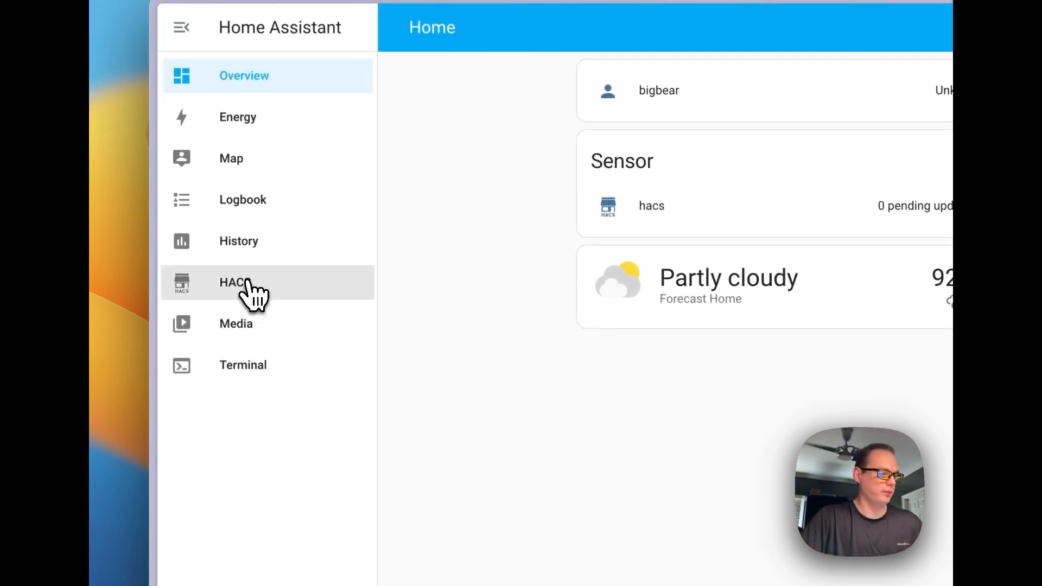
{"action": "left_click", "coordinate": [247, 285]}
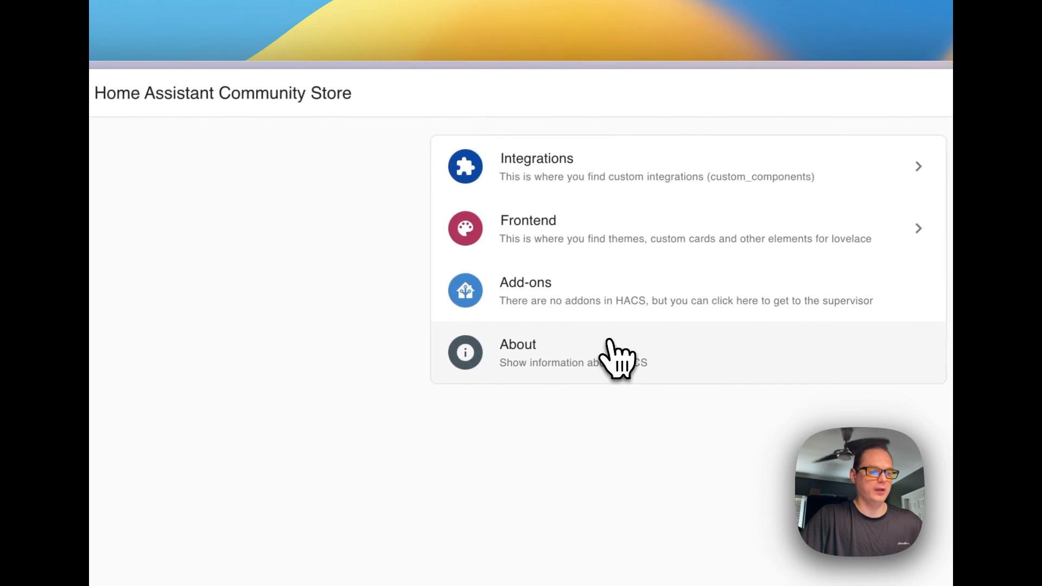
{"action": "left_click", "coordinate": [563, 181]}
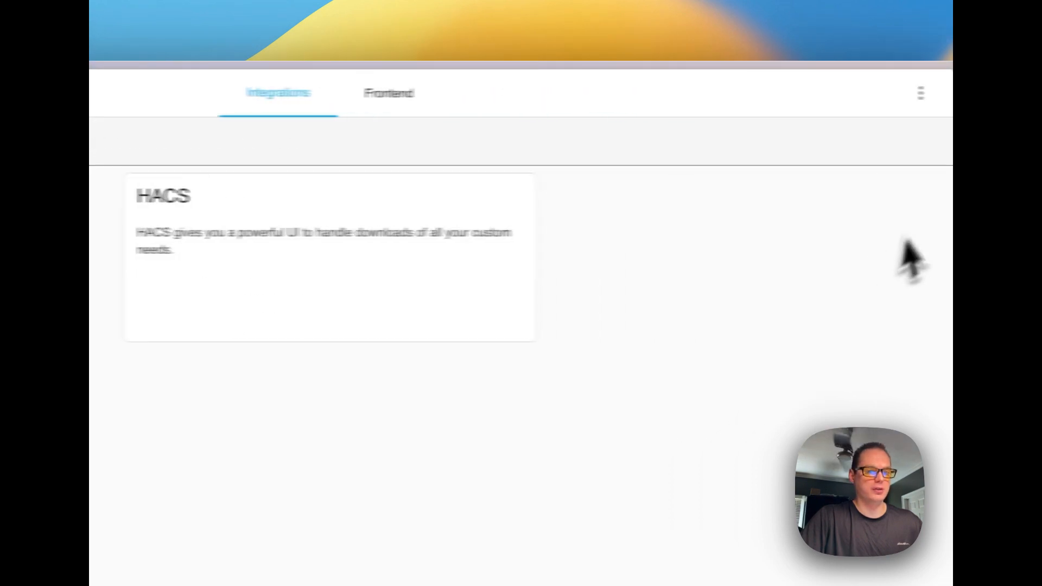
- Add the homeassistant-roborock GitHub URL as a HACS custom repository with category Integration, and close the custom repositories dialog
{"action": "left_click", "coordinate": [921, 93]}
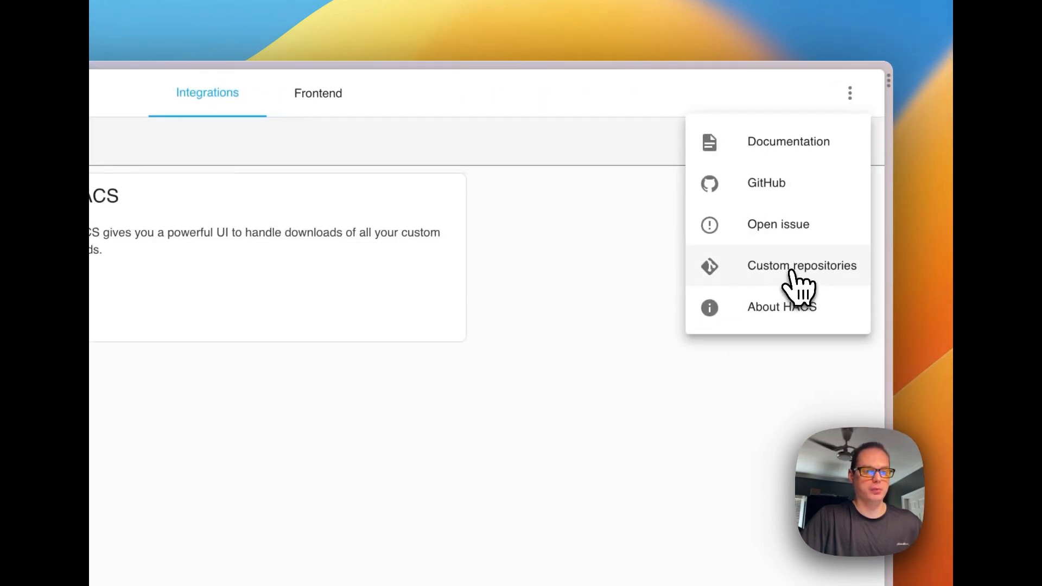
{"action": "left_click", "coordinate": [795, 277]}
{"action": "left_click", "coordinate": [233, 492]}
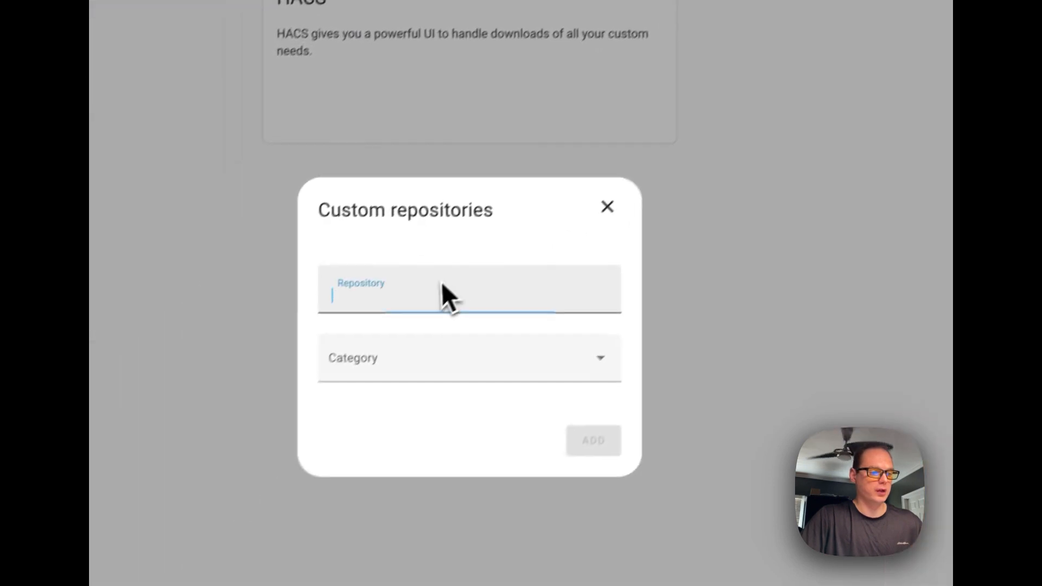
{"action": "type", "text": "https://github.com/humbertogontijo/homeassistant-roborock"}
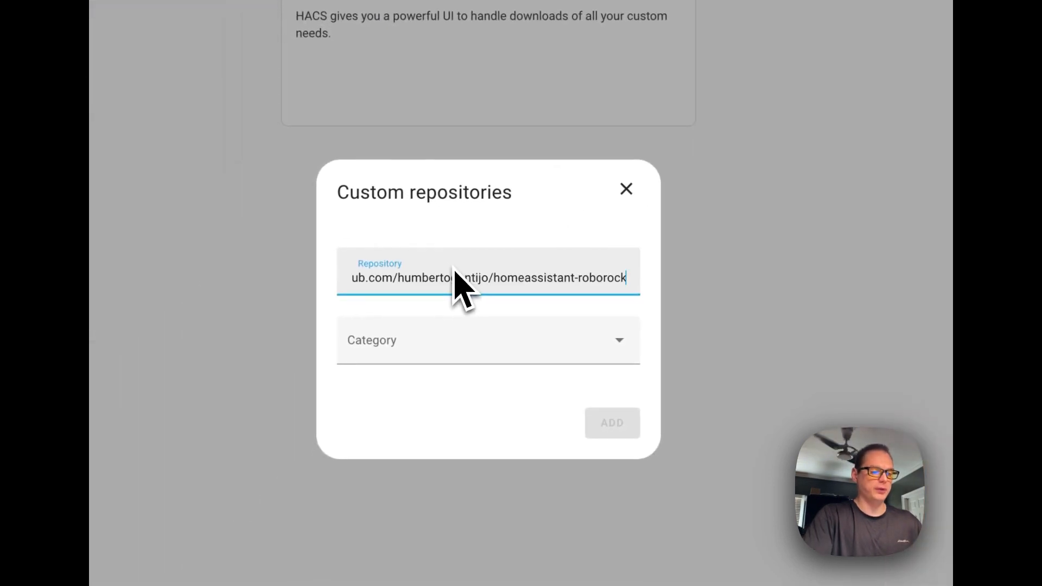
{"action": "left_click", "coordinate": [470, 345]}
{"action": "left_click", "coordinate": [429, 383]}
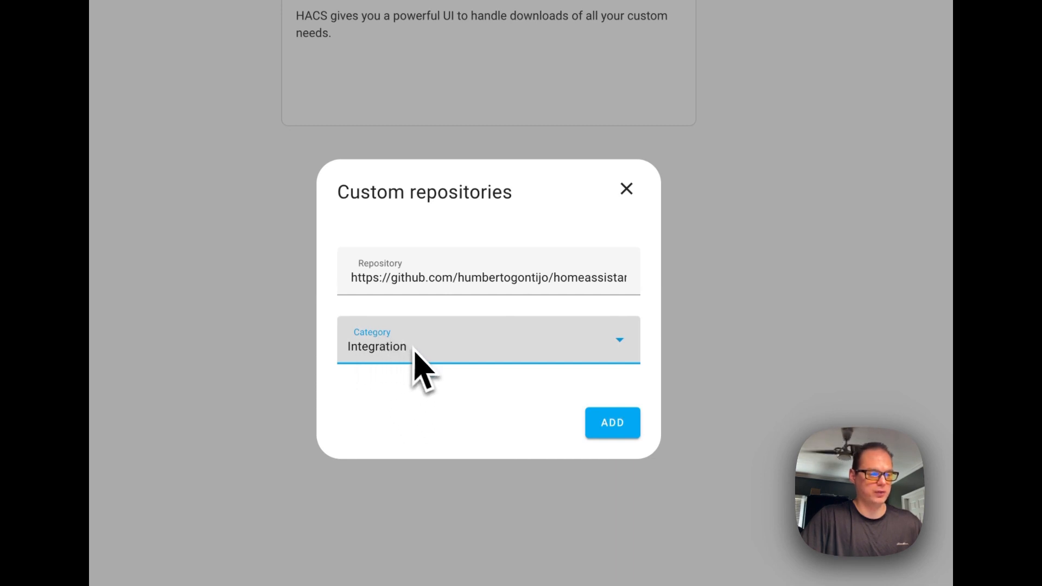
{"action": "left_click", "coordinate": [615, 421]}
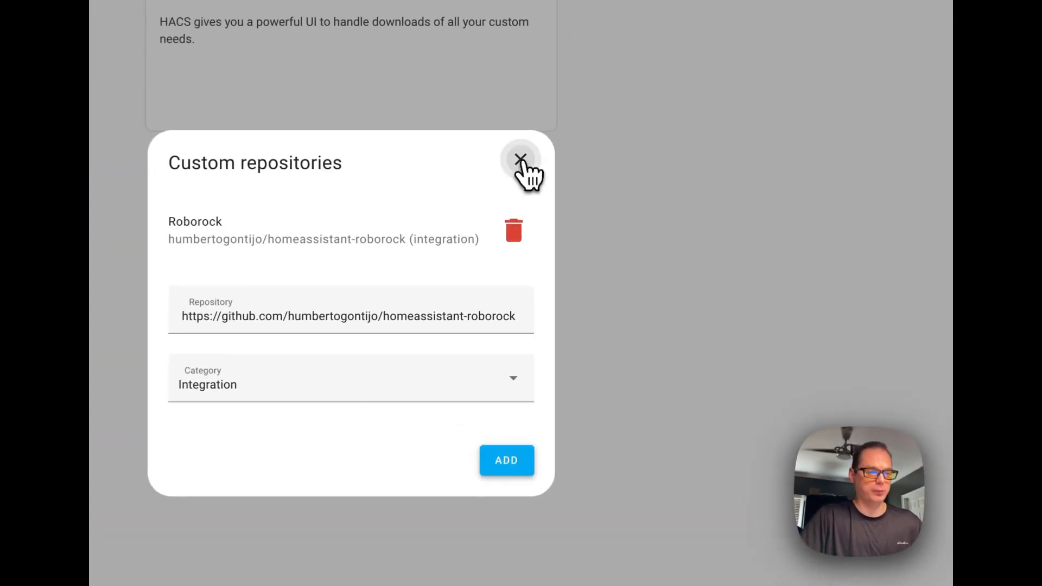
{"action": "left_click", "coordinate": [539, 167]}
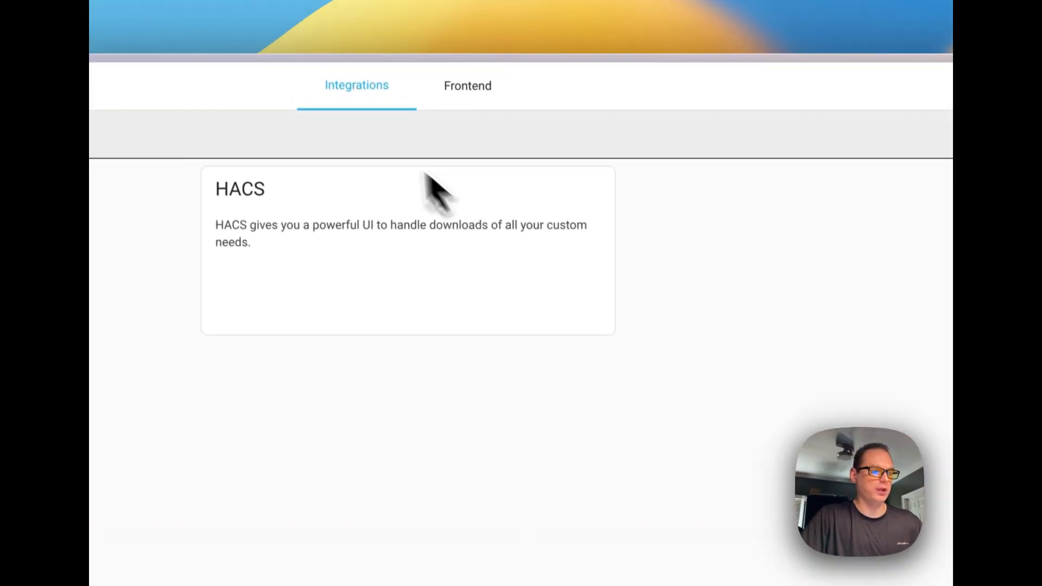
- Reopen HACS Integrations and search the downloadable repositories for "Roborock"
{"action": "left_click", "coordinate": [345, 94]}
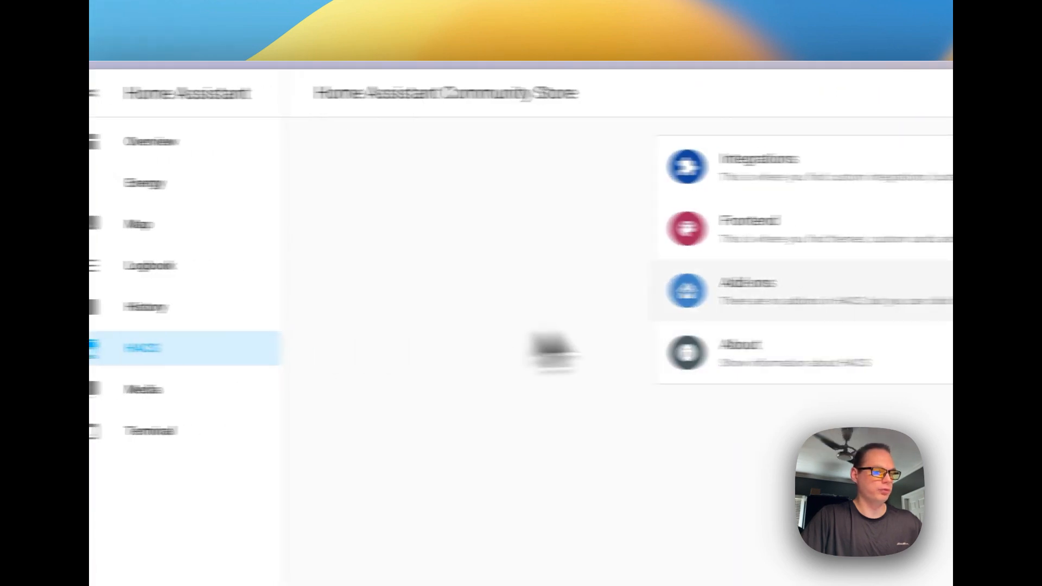
{"action": "left_click", "coordinate": [809, 175]}
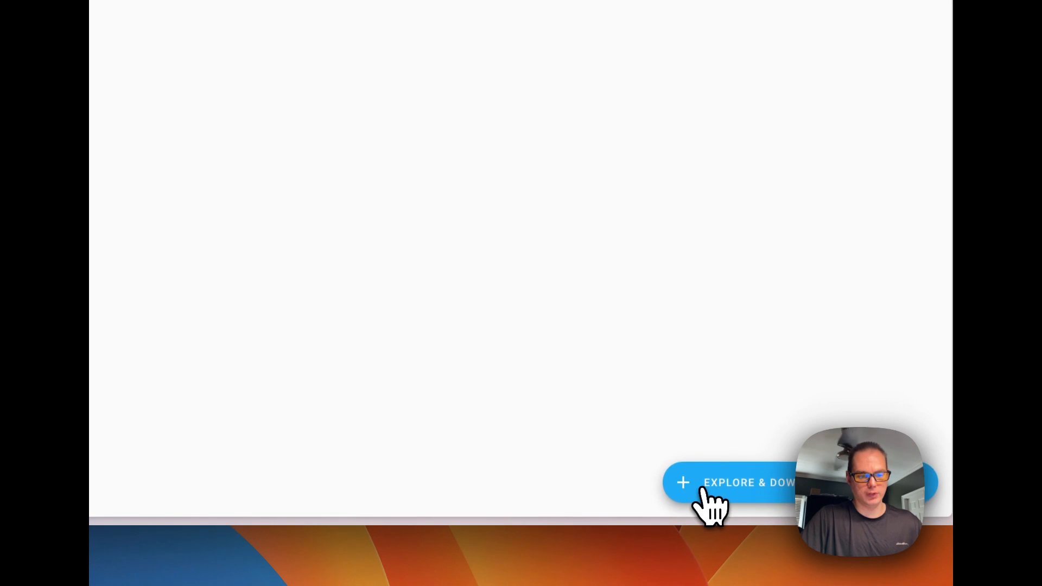
{"action": "left_click", "coordinate": [707, 488]}
{"action": "type", "text": "Roborock"}
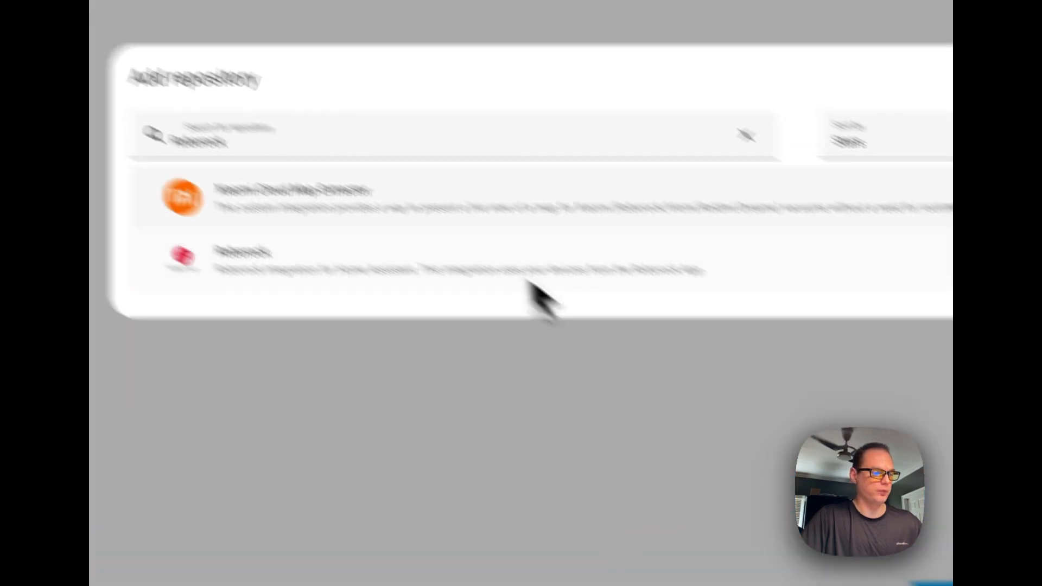
{"action": "key", "text": "ctrl+a"}
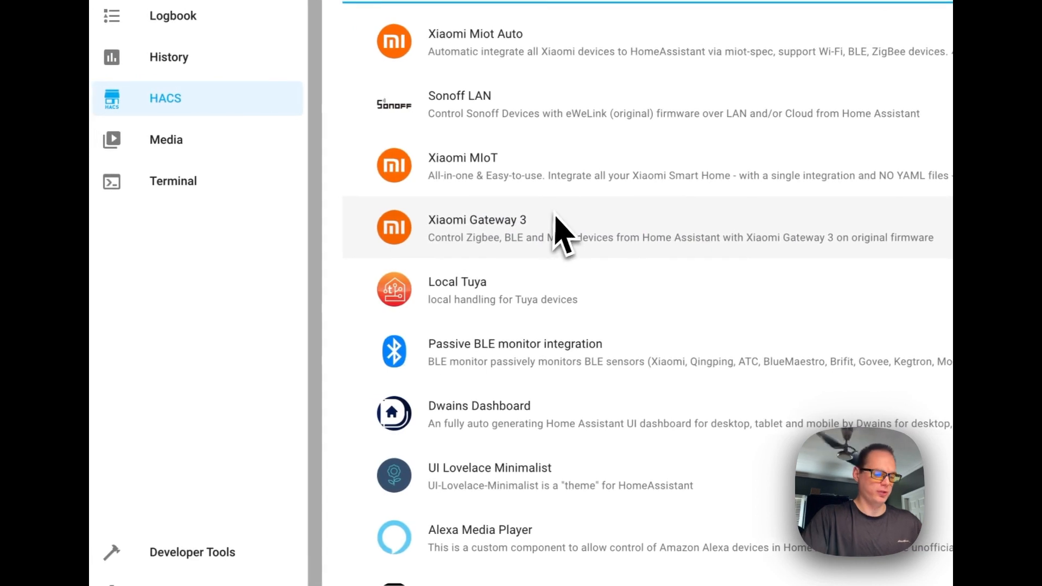
{"action": "type", "text": "Robo"}
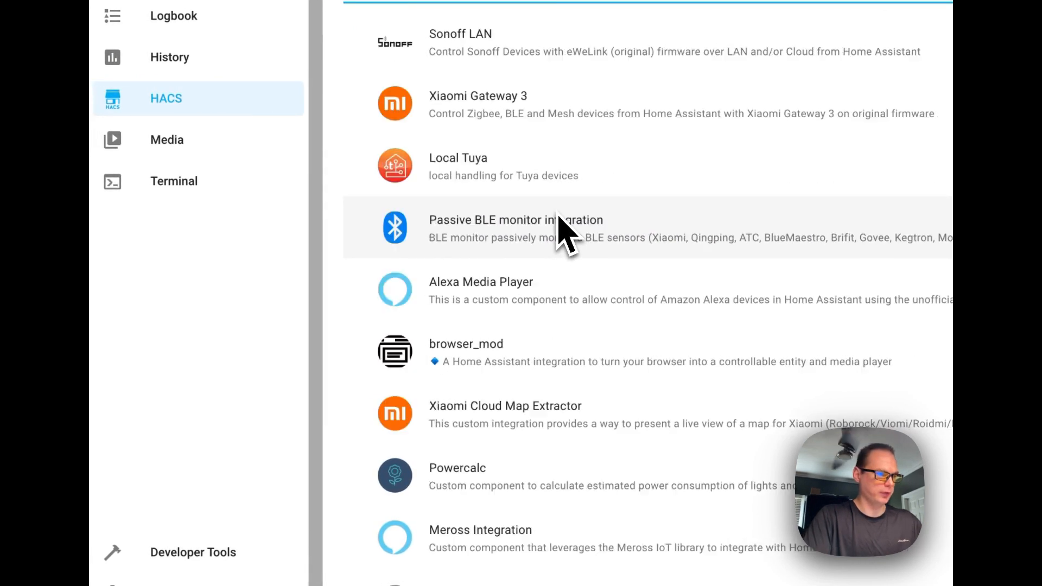
{"action": "type", "text": "rock"}
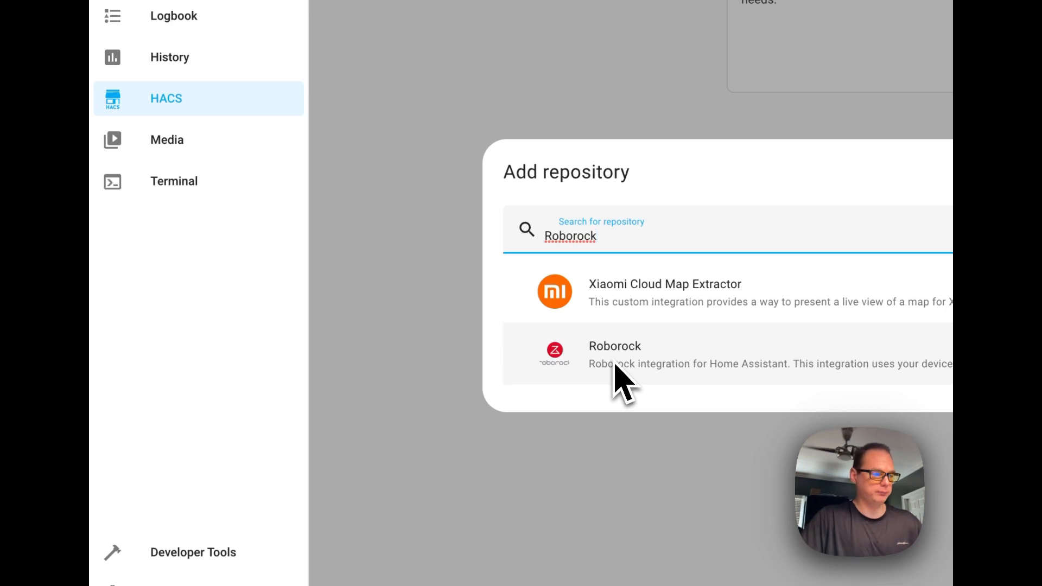
- Switch to the GitHub repository and examine the files in the custom_components/roborock folder
{"action": "mouse_move", "coordinate": [155, 392]}
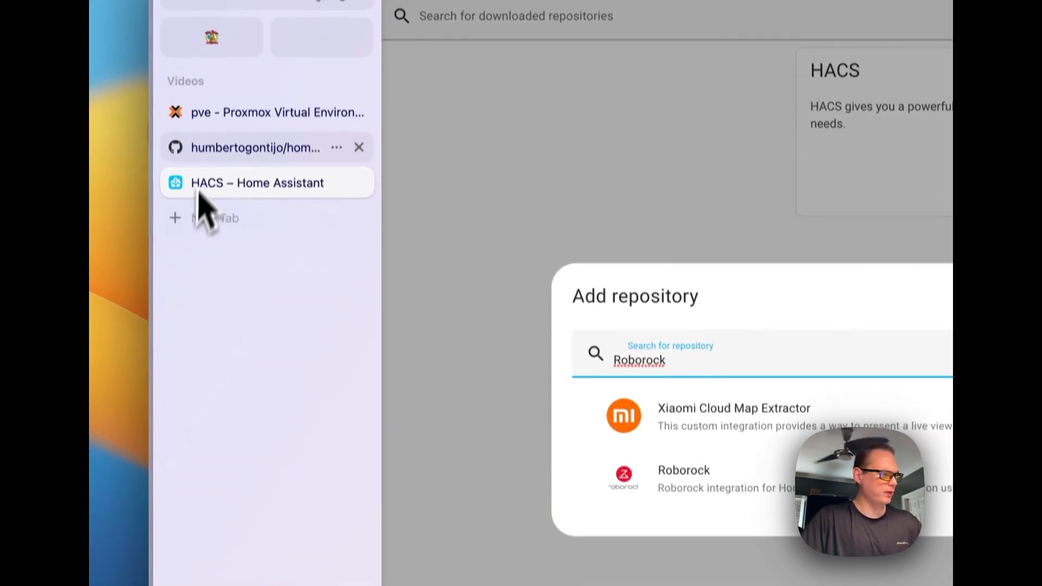
{"action": "left_click", "coordinate": [206, 152]}
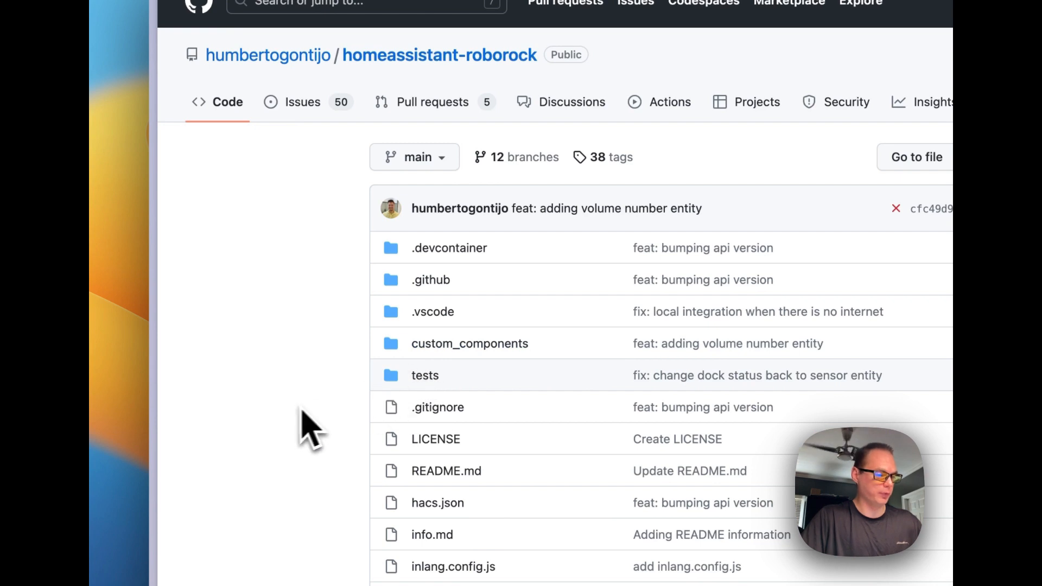
{"action": "scroll", "coordinate": [438, 360], "scroll_direction": "down", "scroll_amount": 3}
{"action": "left_click", "coordinate": [441, 185]}
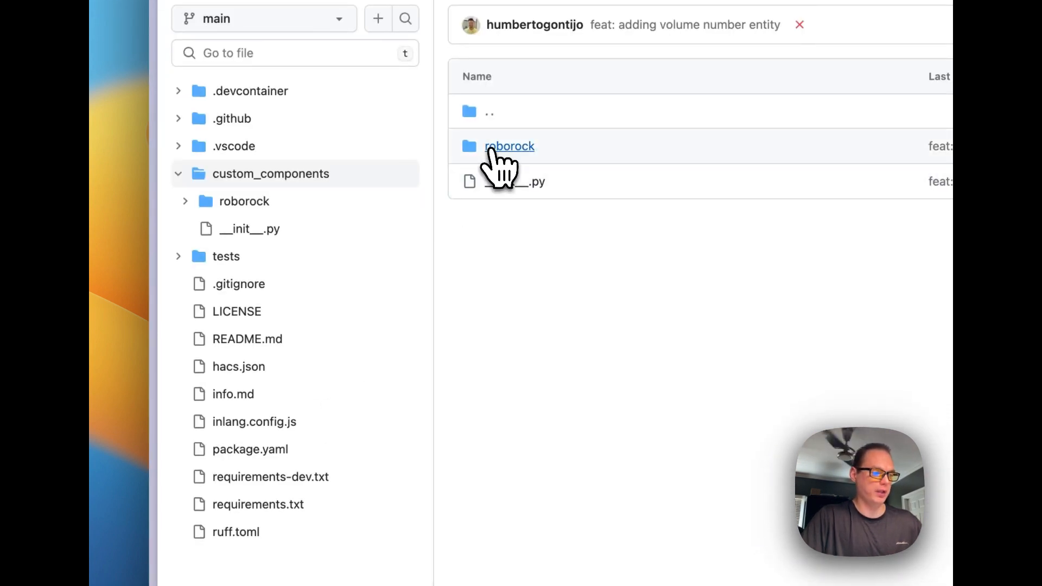
{"action": "left_click", "coordinate": [492, 151]}
{"action": "scroll", "coordinate": [552, 326], "scroll_direction": "down", "scroll_amount": 3}
{"action": "scroll", "coordinate": [551, 330], "scroll_direction": "up", "scroll_amount": 3}
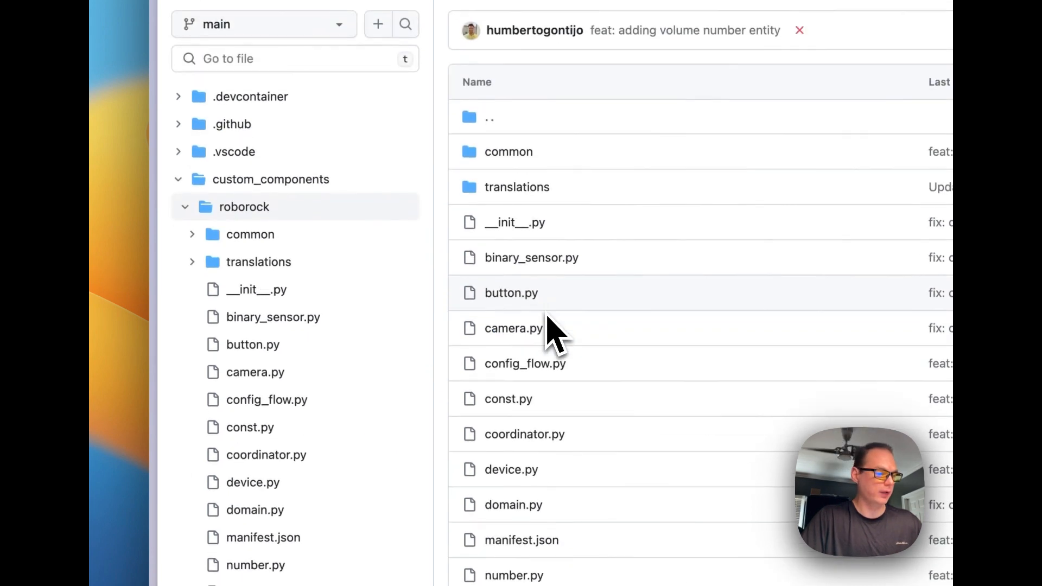
{"action": "scroll", "coordinate": [548, 326], "scroll_direction": "down", "scroll_amount": 1}
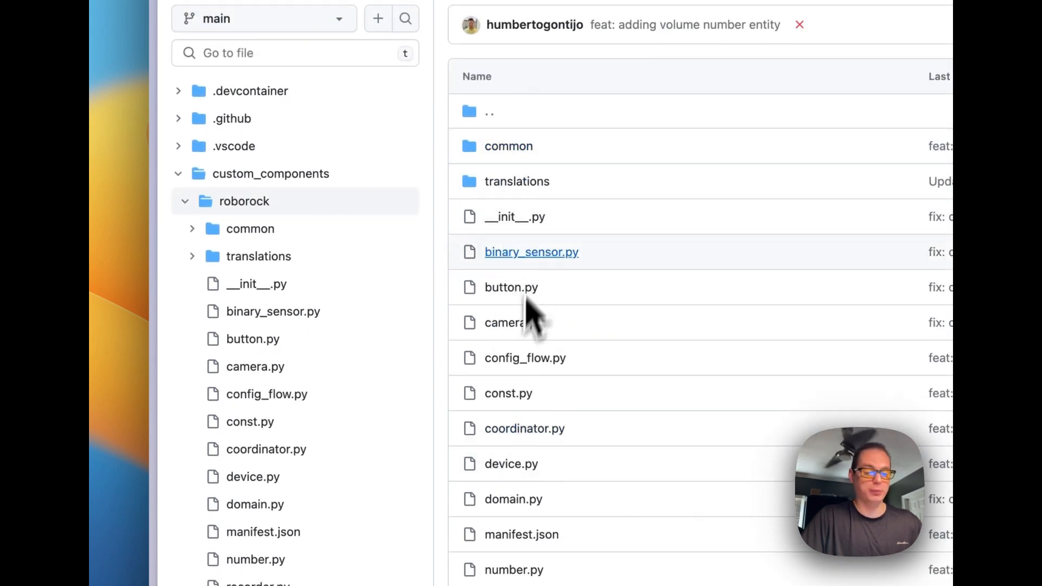
- Go back from the roborock folder to the repository's main page
{"action": "scroll", "coordinate": [498, 481], "scroll_direction": "left", "scroll_amount": 5}
{"action": "scroll", "coordinate": [498, 482], "scroll_direction": "left", "scroll_amount": 5}
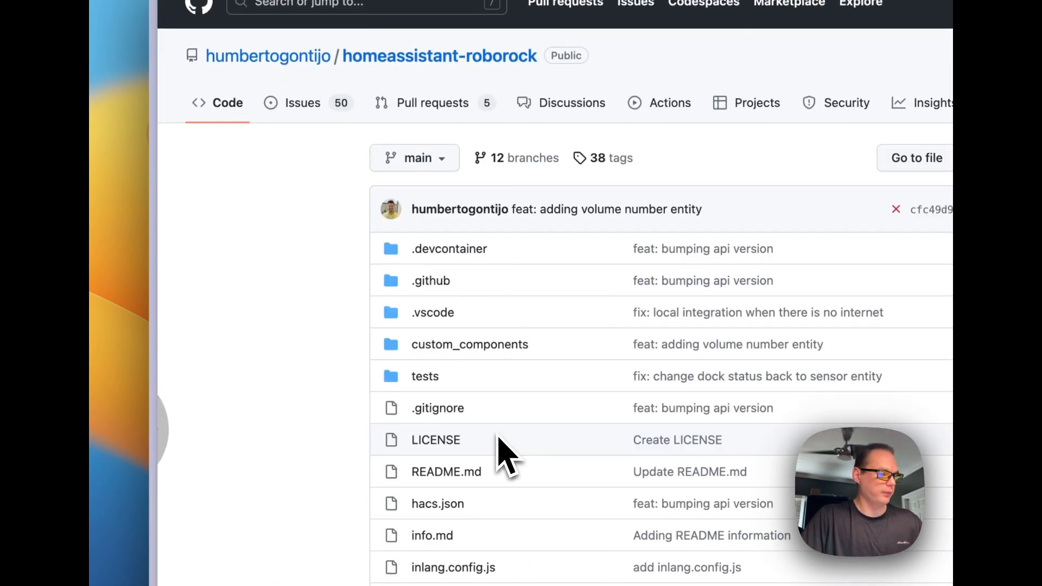
{"action": "scroll", "coordinate": [498, 434], "scroll_direction": "left", "scroll_amount": 5}
{"action": "scroll", "coordinate": [497, 435], "scroll_direction": "left", "scroll_amount": 5}
{"action": "scroll", "coordinate": [498, 434], "scroll_direction": "left", "scroll_amount": 2}
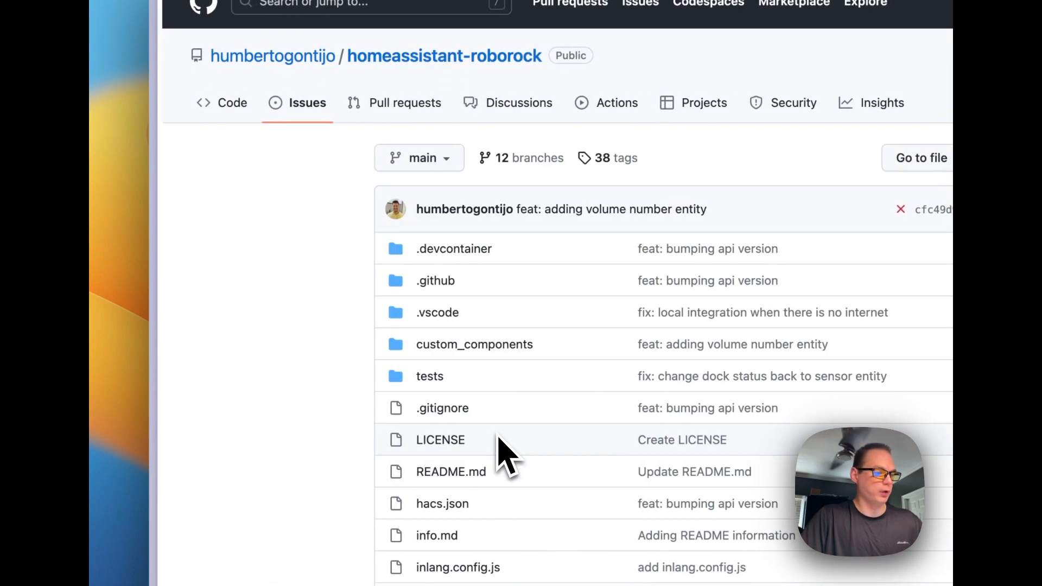
- Switch back to Home Assistant and open the Roborock repository from the HACS search results to review its installation instructions
{"action": "mouse_move", "coordinate": [151, 412]}
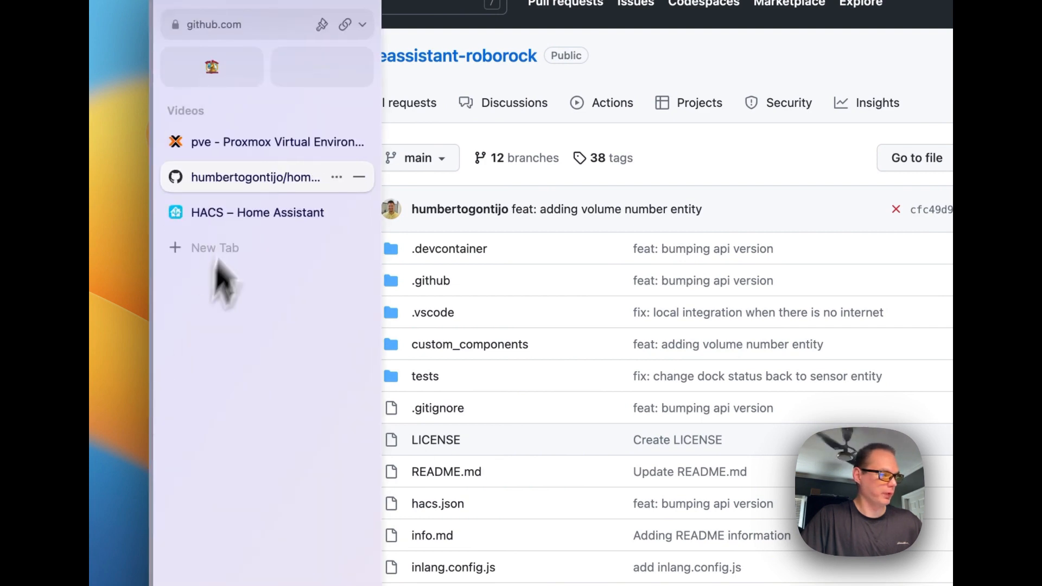
{"action": "mouse_move", "coordinate": [390, 216]}
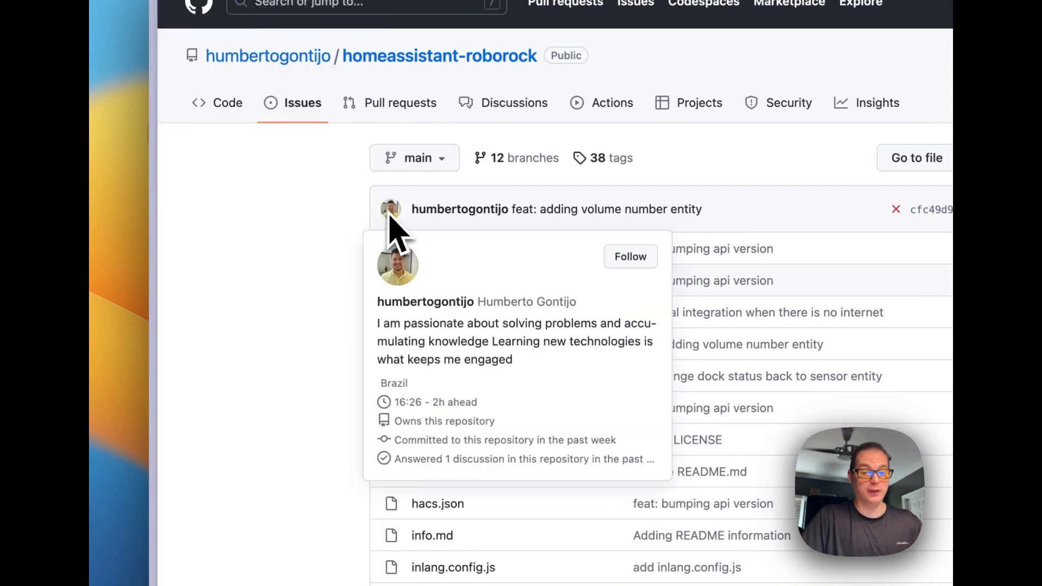
{"action": "mouse_move", "coordinate": [152, 304]}
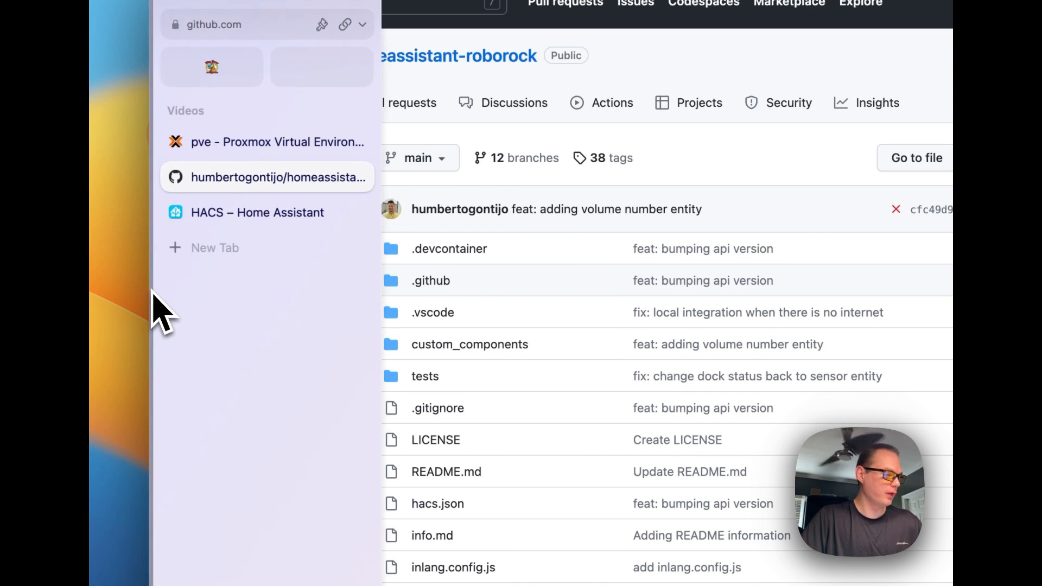
{"action": "left_click", "coordinate": [224, 196]}
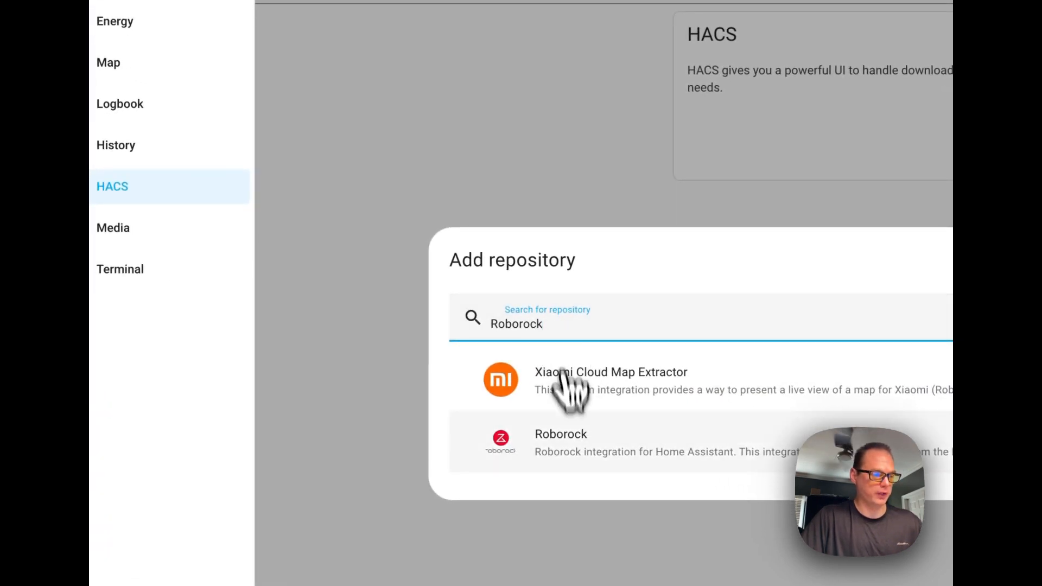
{"action": "left_click", "coordinate": [550, 455]}
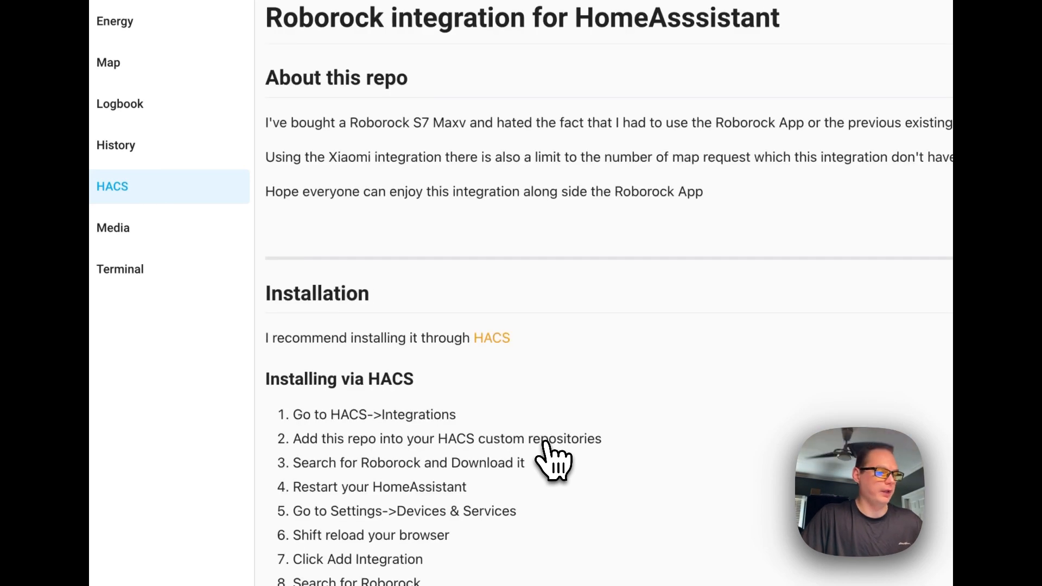
{"action": "left_click_drag", "start_coordinate": [267, 77], "coordinate": [1004, 300]}
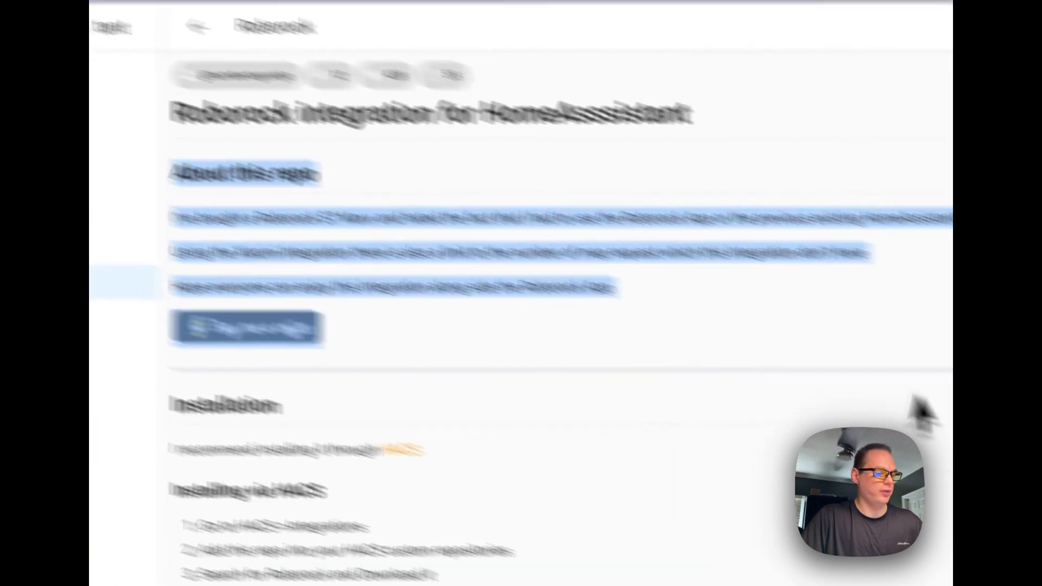
{"action": "left_click", "coordinate": [676, 508]}
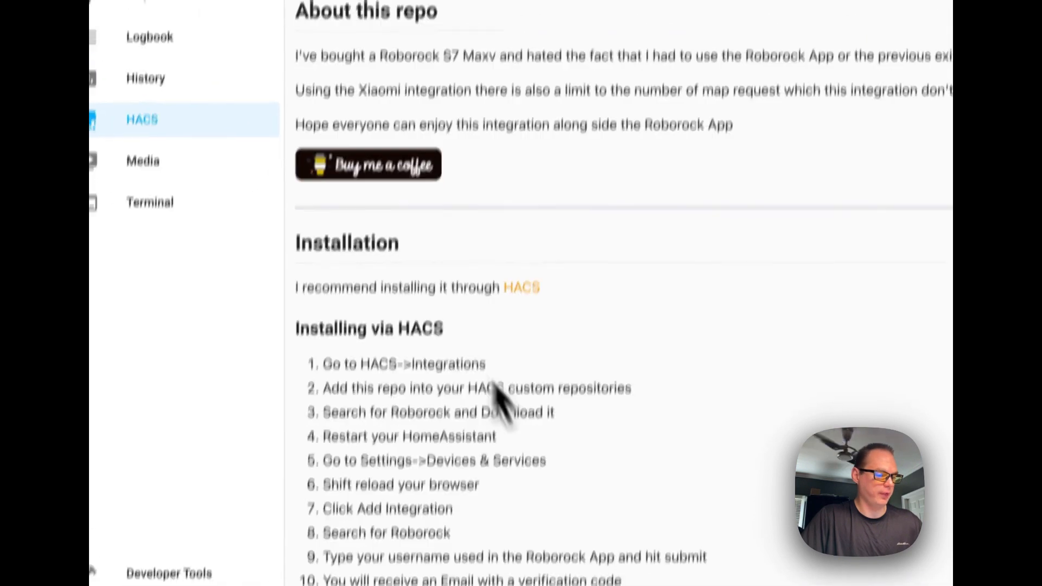
{"action": "scroll", "coordinate": [383, 313], "scroll_direction": "down", "scroll_amount": 2}
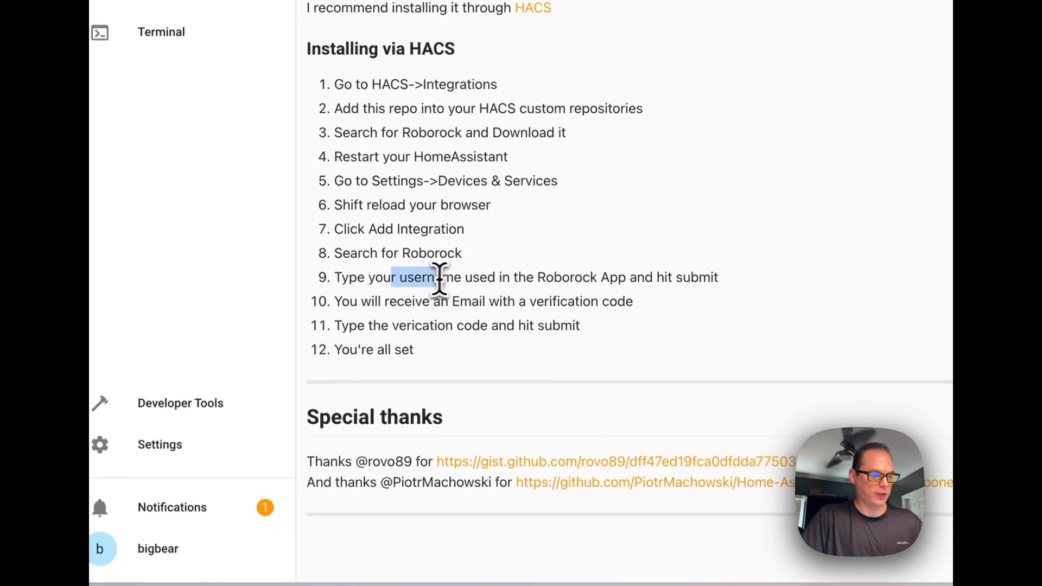
{"action": "left_click_drag", "start_coordinate": [524, 278], "coordinate": [632, 278]}
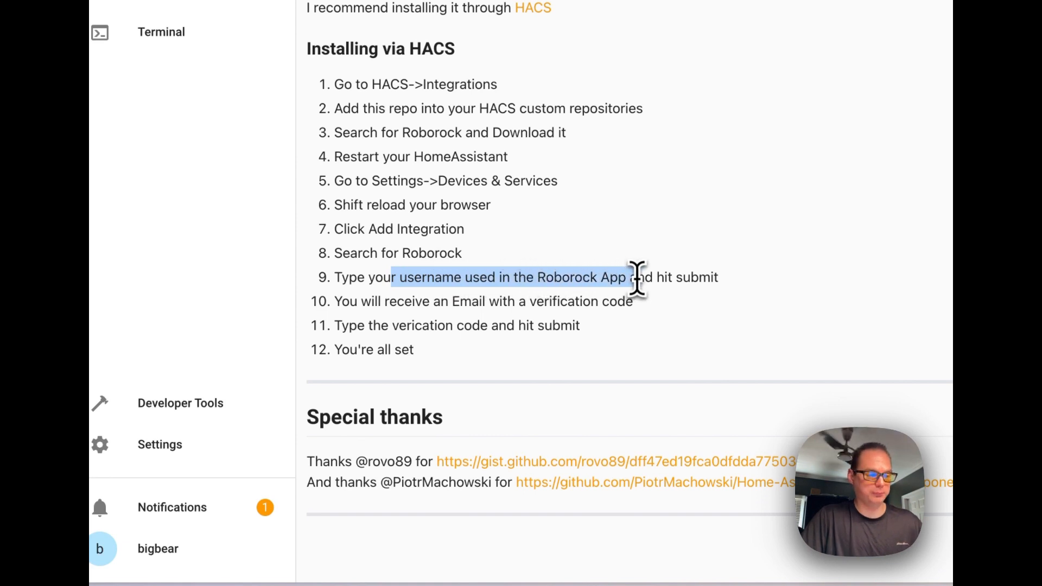
{"action": "left_click", "coordinate": [636, 269]}
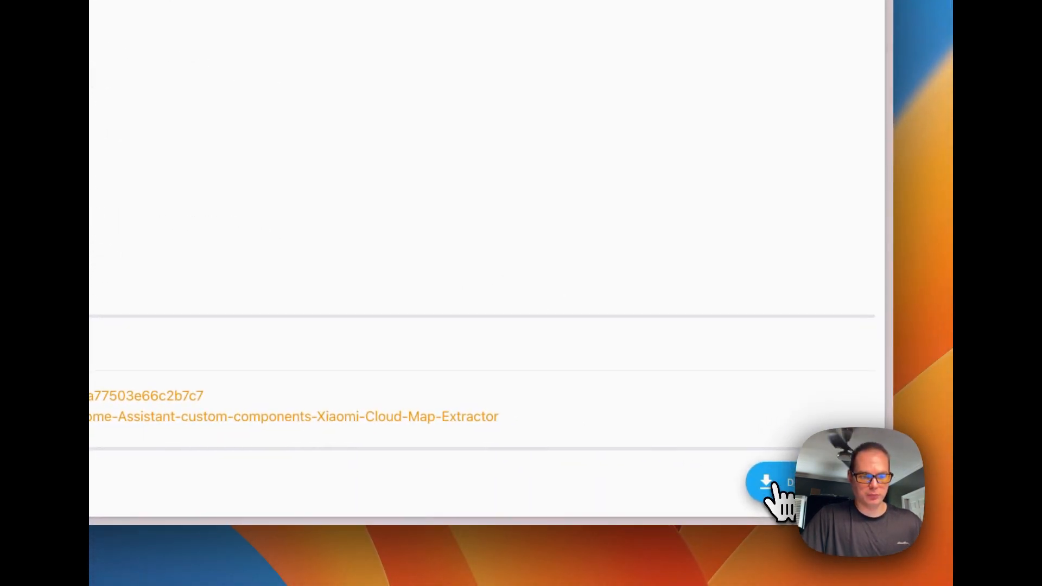
- Download version 1.0.6 of the Roborock integration through HACS
{"action": "left_click", "coordinate": [771, 485]}
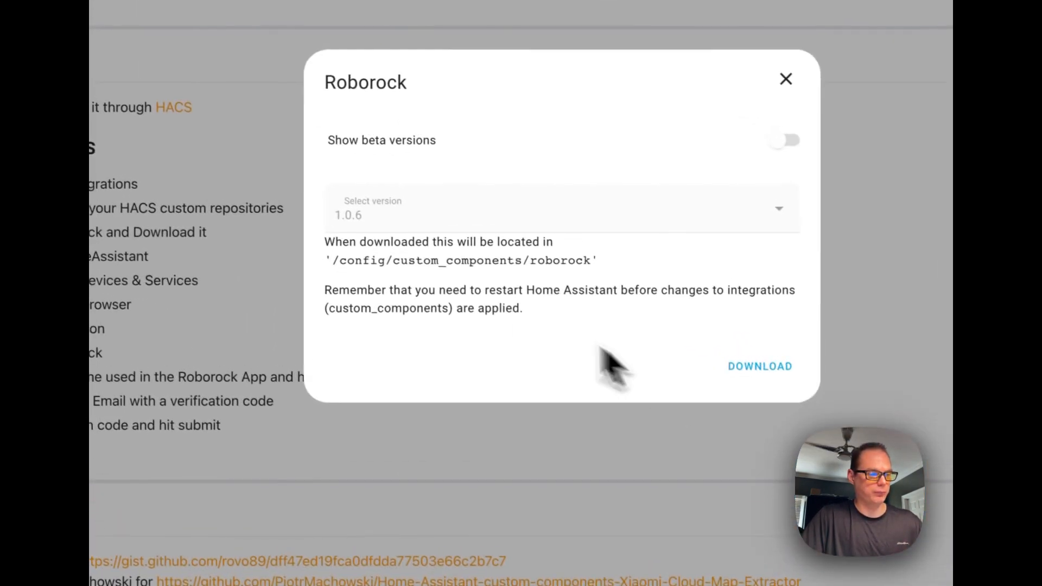
{"action": "left_click", "coordinate": [328, 195]}
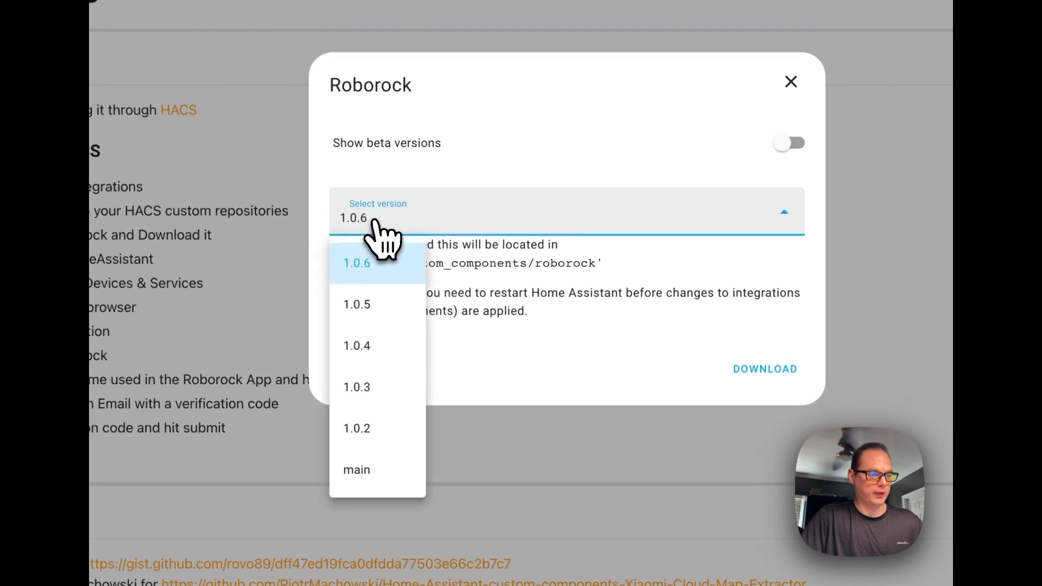
{"action": "left_click", "coordinate": [362, 266]}
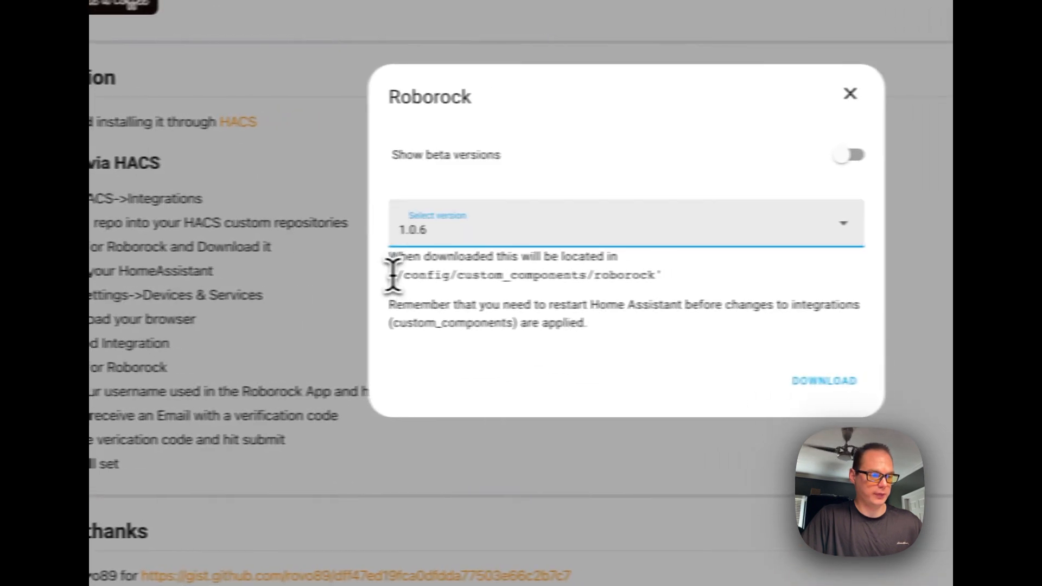
{"action": "left_click_drag", "start_coordinate": [256, 173], "coordinate": [392, 174]}
{"action": "left_click", "coordinate": [370, 174]}
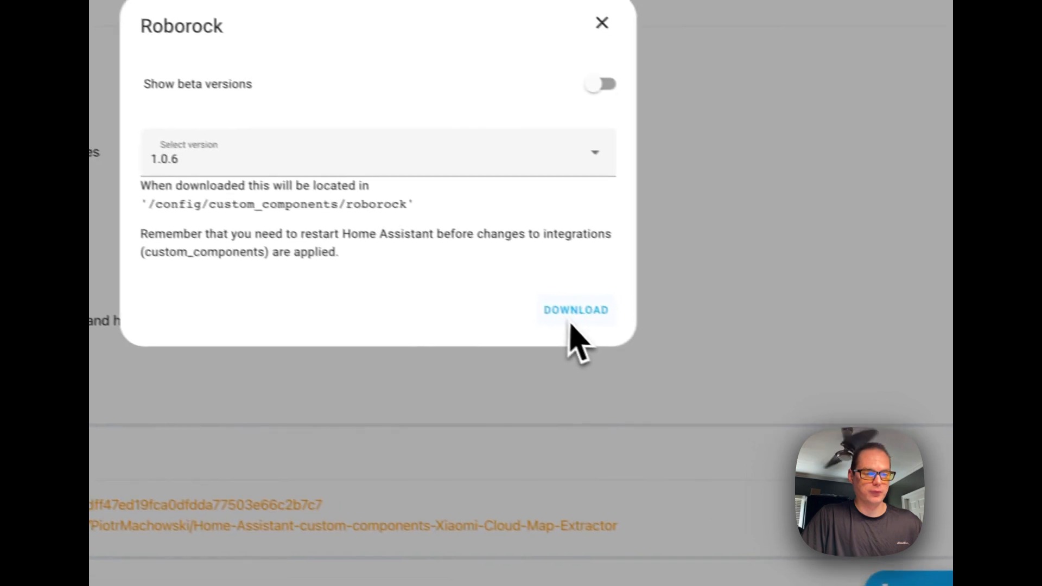
{"action": "left_click", "coordinate": [534, 302]}
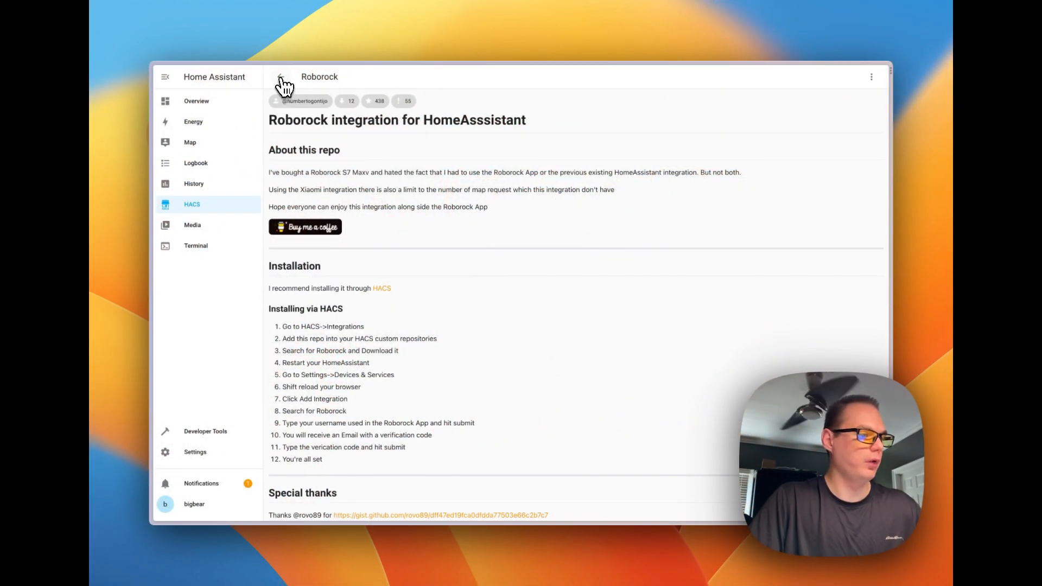
- Leave the Roborock repository page and run the configuration check in Home Assistant's Developer Tools
{"action": "left_click", "coordinate": [281, 77]}
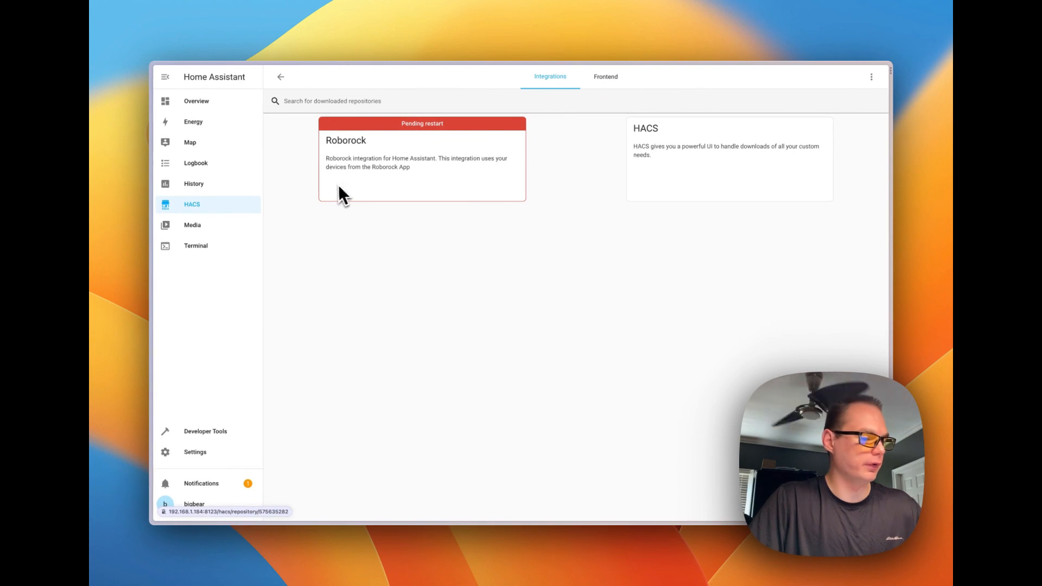
{"action": "left_click", "coordinate": [195, 454]}
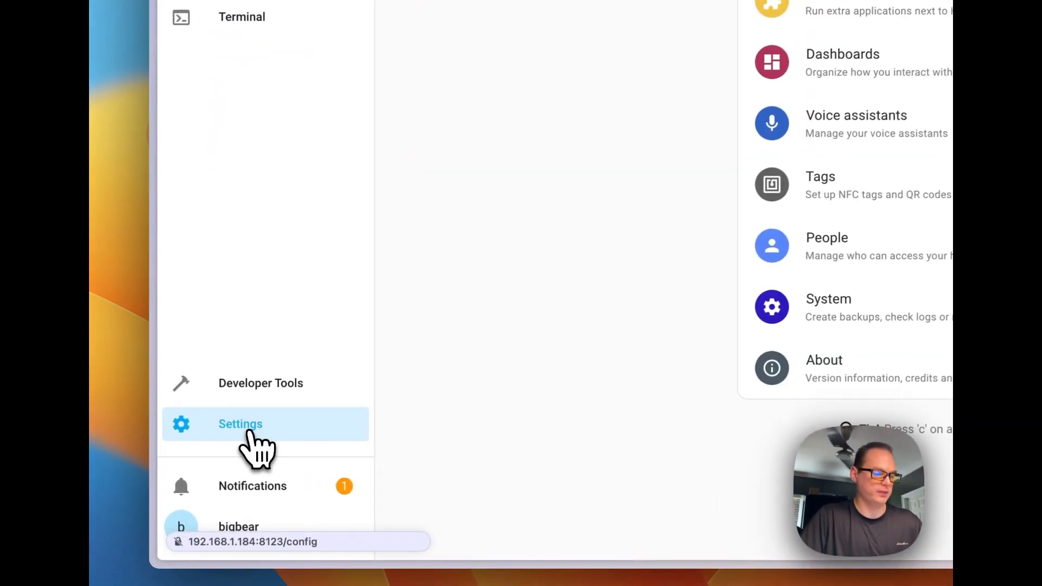
{"action": "left_click", "coordinate": [199, 433]}
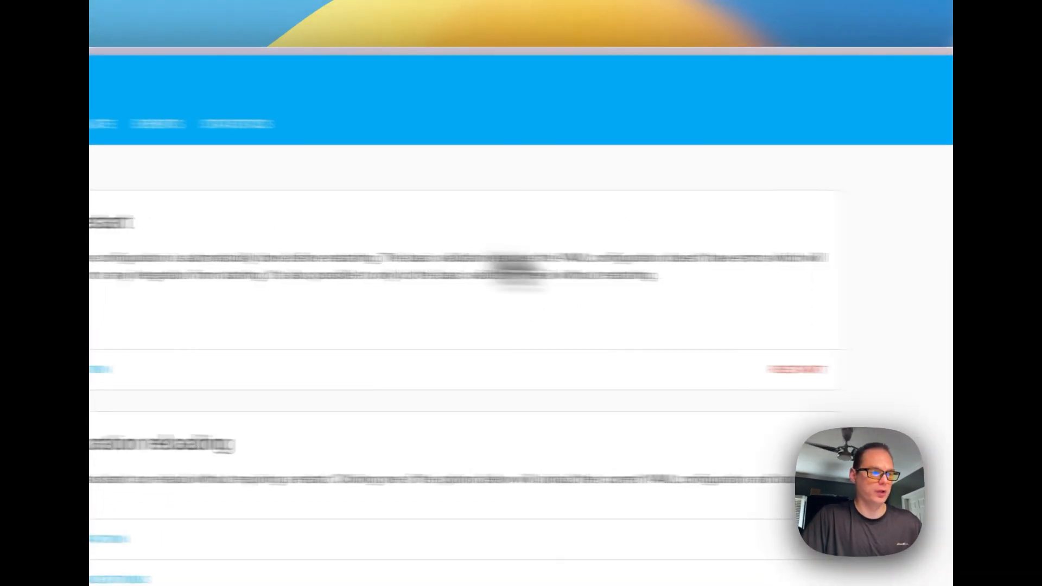
{"action": "triple_click", "coordinate": [316, 239]}
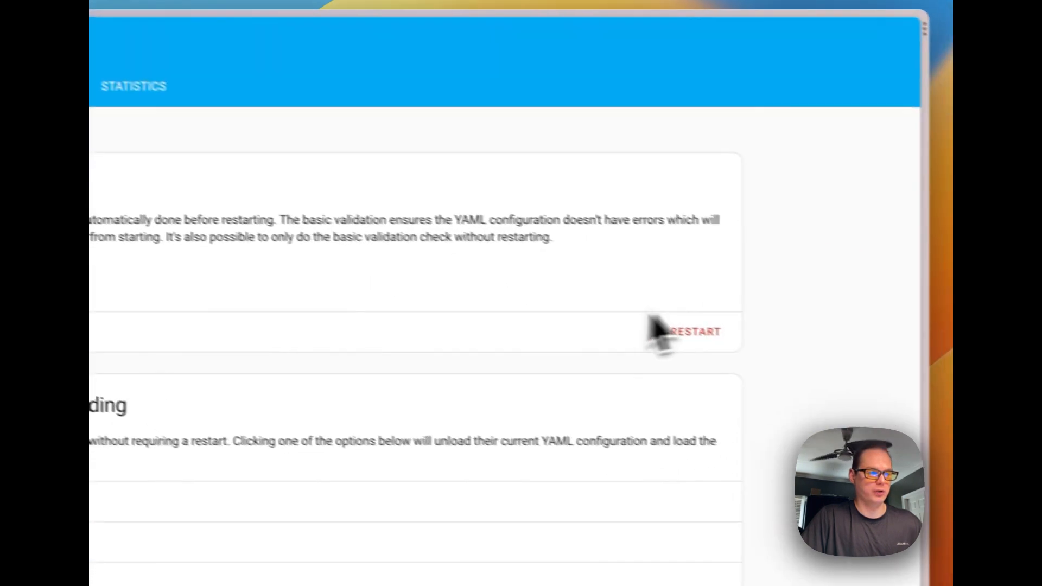
{"action": "left_click", "coordinate": [350, 279]}
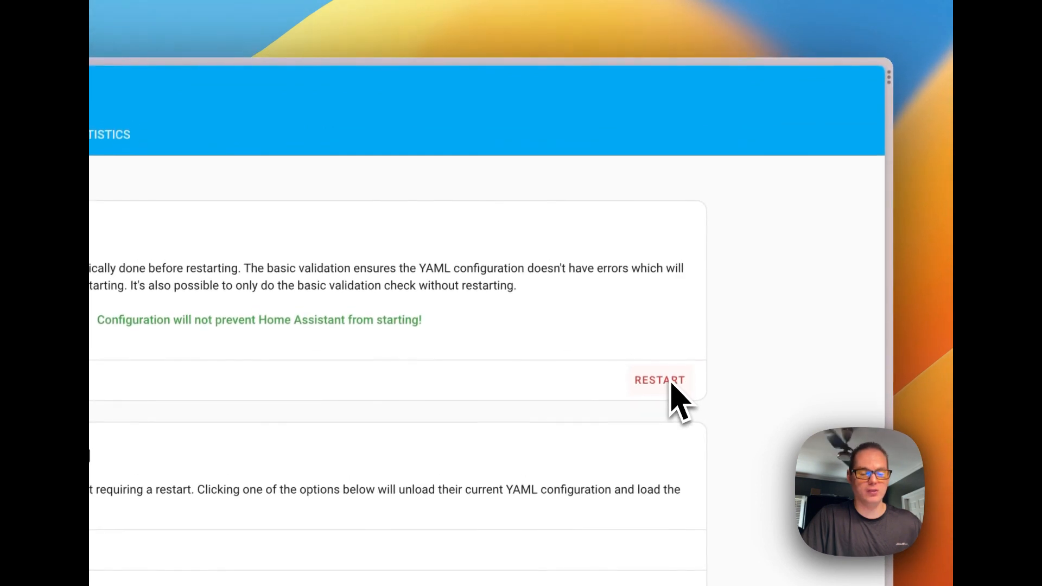
- Restart Home Assistant from the Check and Restart section and confirm the restart
{"action": "left_click", "coordinate": [638, 380]}
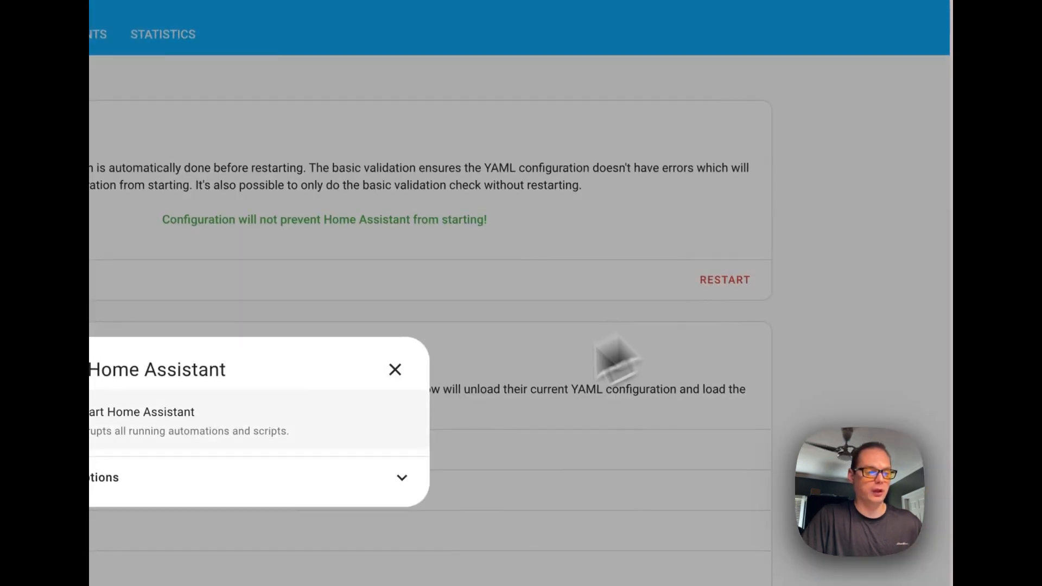
{"action": "left_click", "coordinate": [261, 423]}
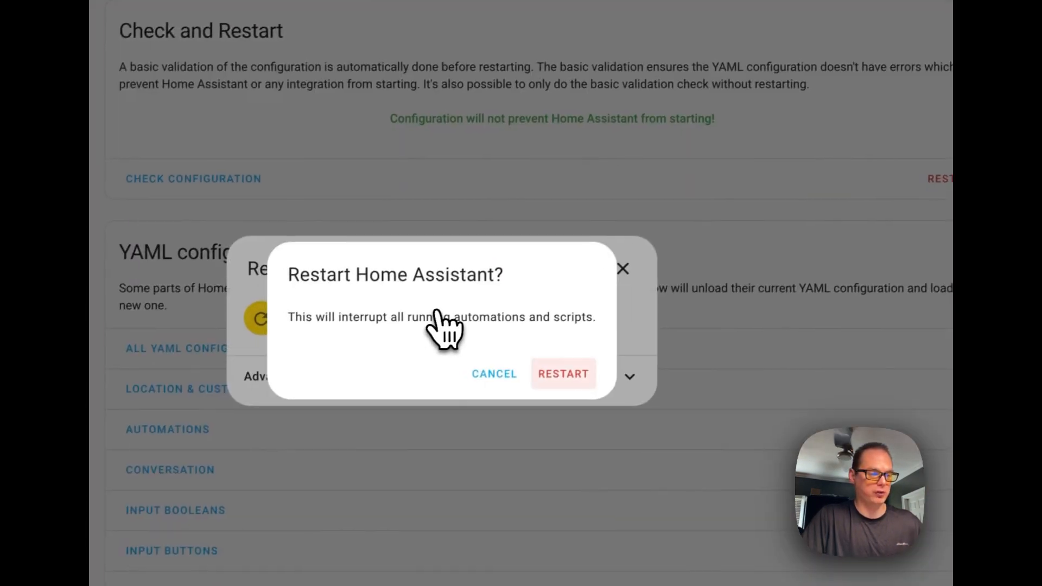
{"action": "left_click", "coordinate": [571, 371]}
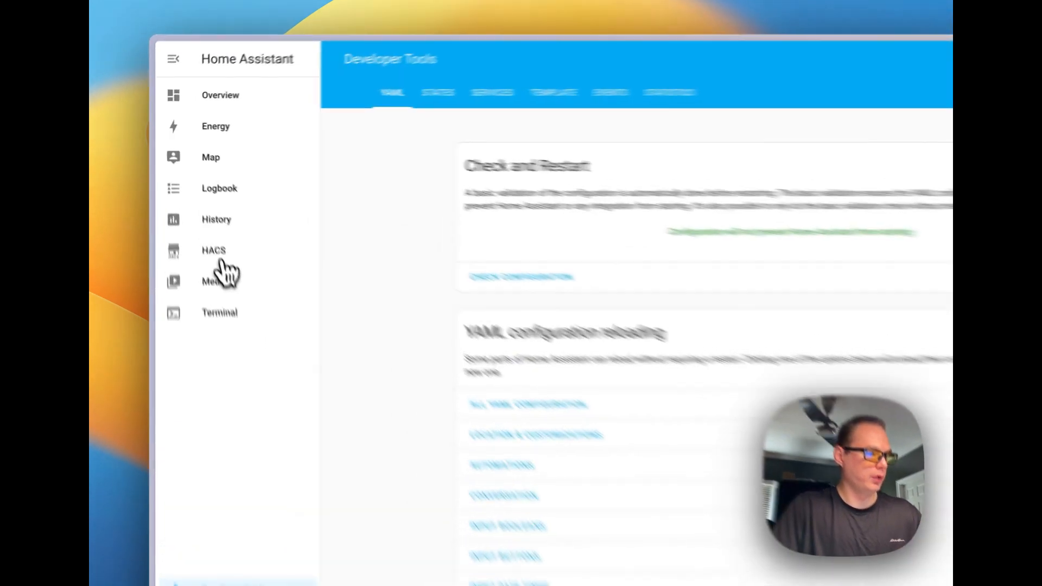
- Reopen HACS Integrations and check the Roborock entry's restart status
{"action": "left_click", "coordinate": [197, 206]}
{"action": "left_click", "coordinate": [481, 120]}
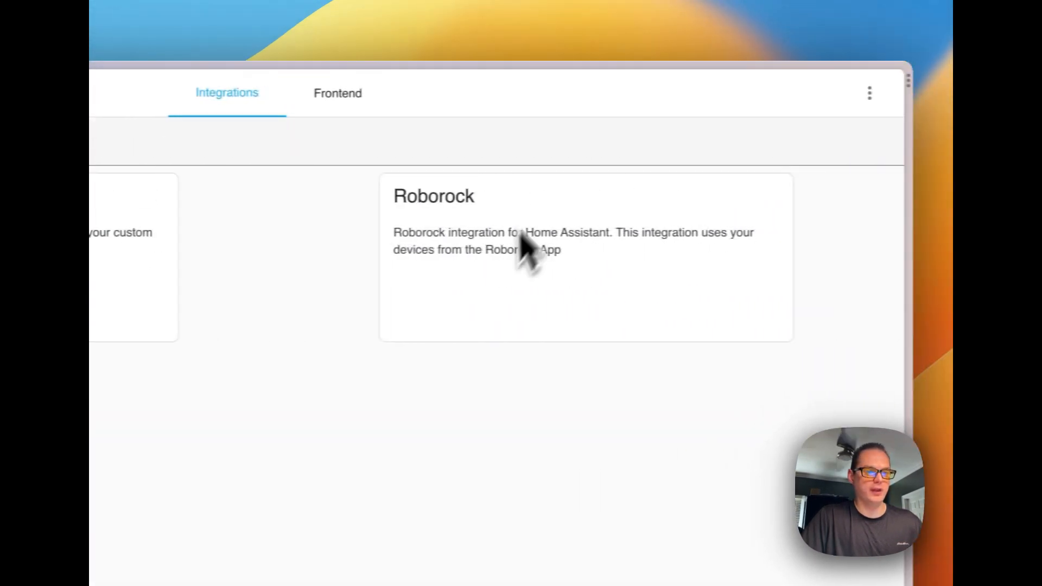
{"action": "left_click", "coordinate": [503, 298]}
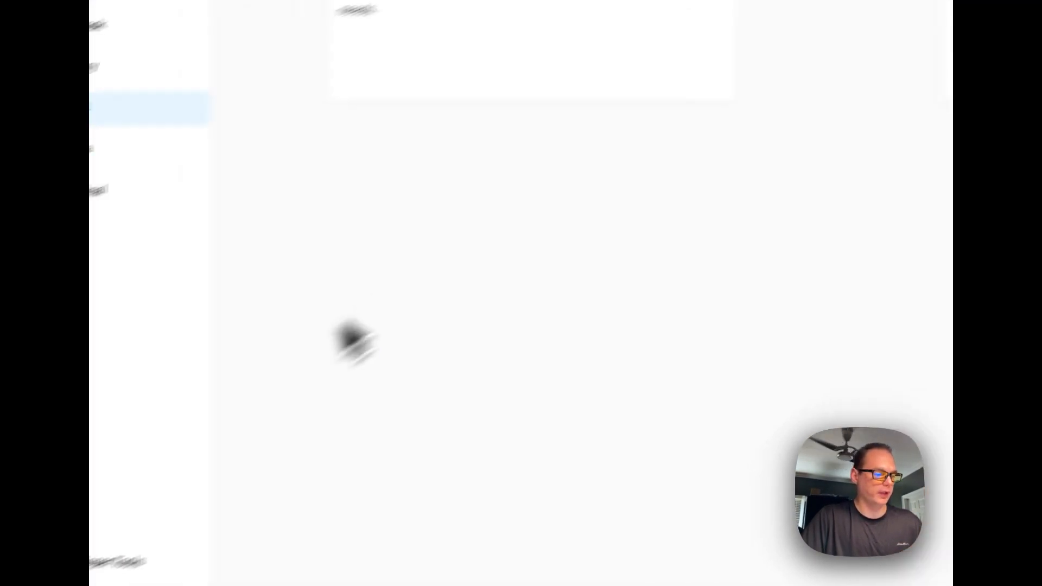
- Add the Roborock integration from Home Assistant's integrations settings by searching for "Robo", and choose Login with password as the authentication method
{"action": "left_click", "coordinate": [252, 415]}
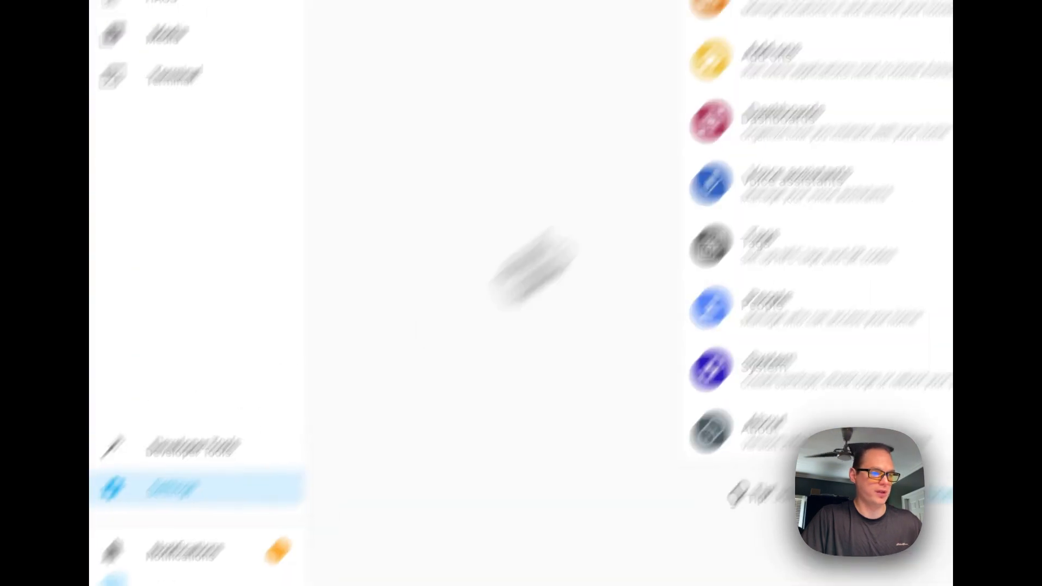
{"action": "left_click", "coordinate": [511, 188]}
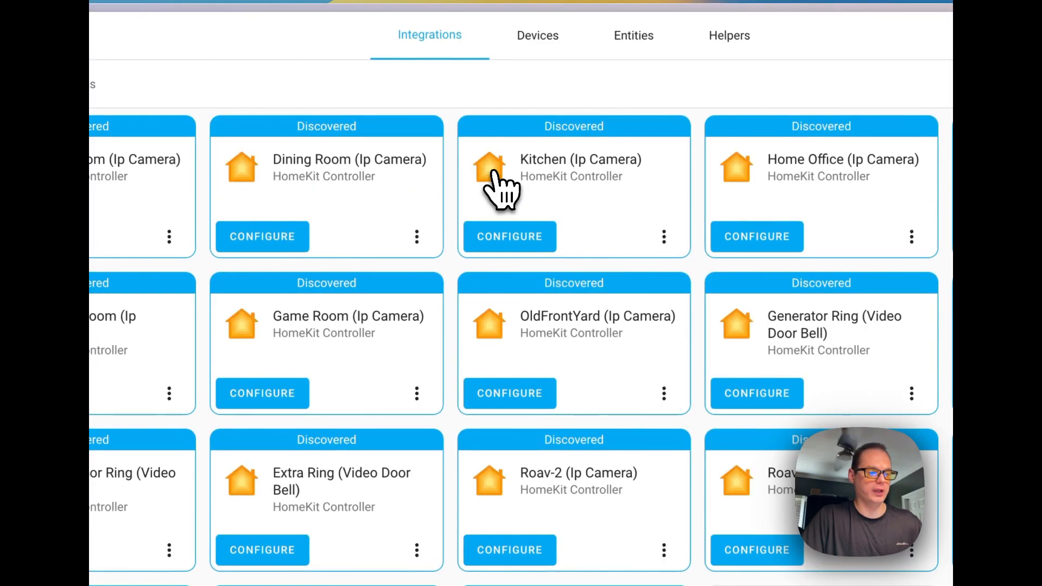
{"action": "scroll", "coordinate": [524, 395], "scroll_direction": "down", "scroll_amount": 7}
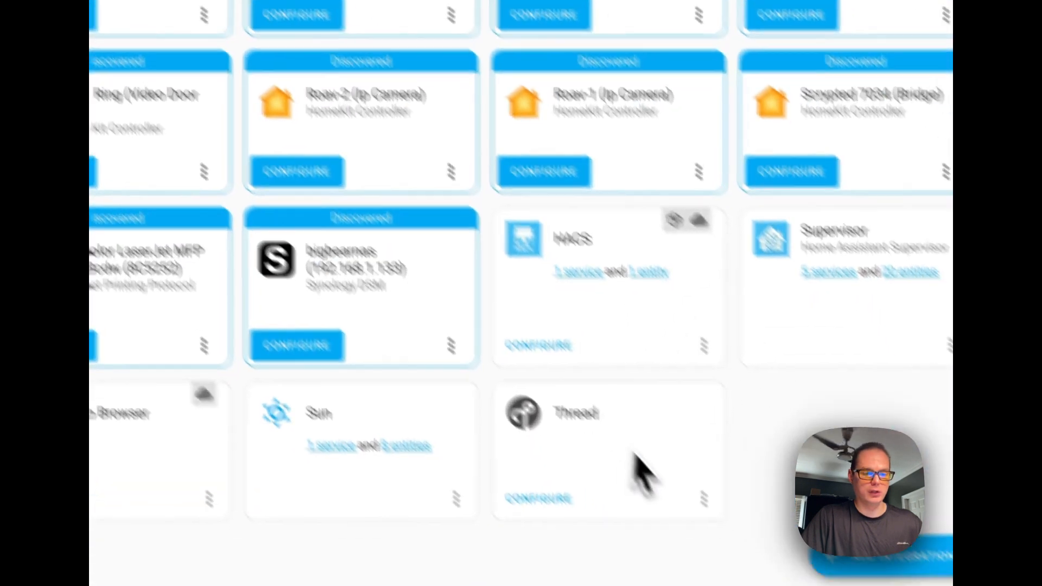
{"action": "left_click", "coordinate": [834, 552]}
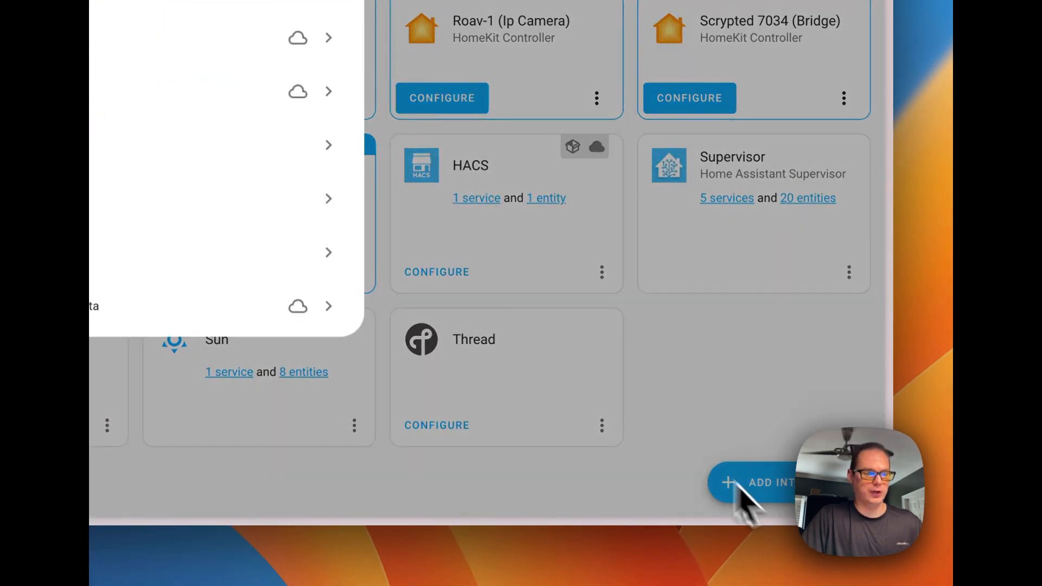
{"action": "type", "text": "Robo"}
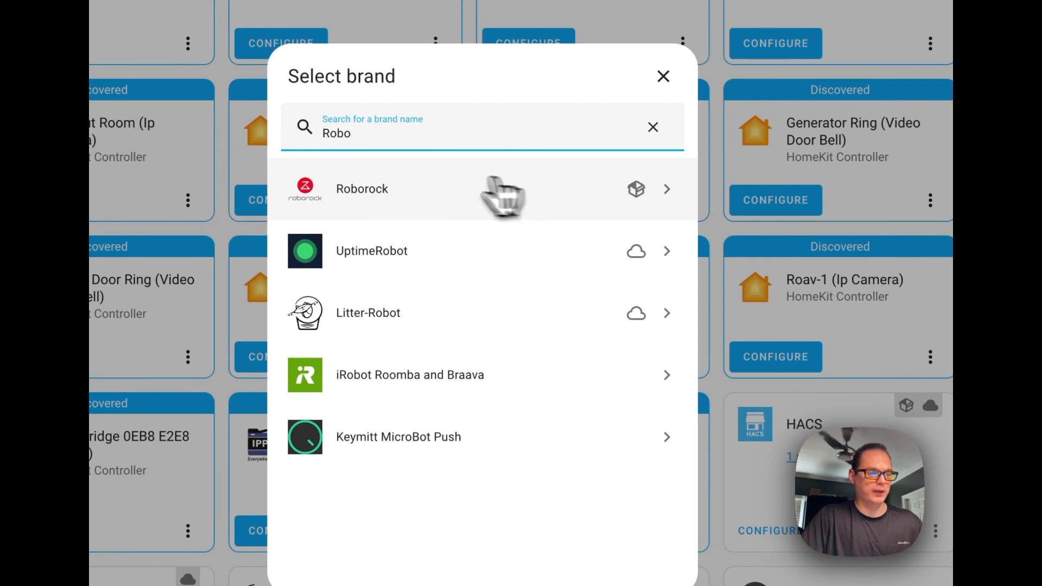
{"action": "left_click", "coordinate": [440, 193]}
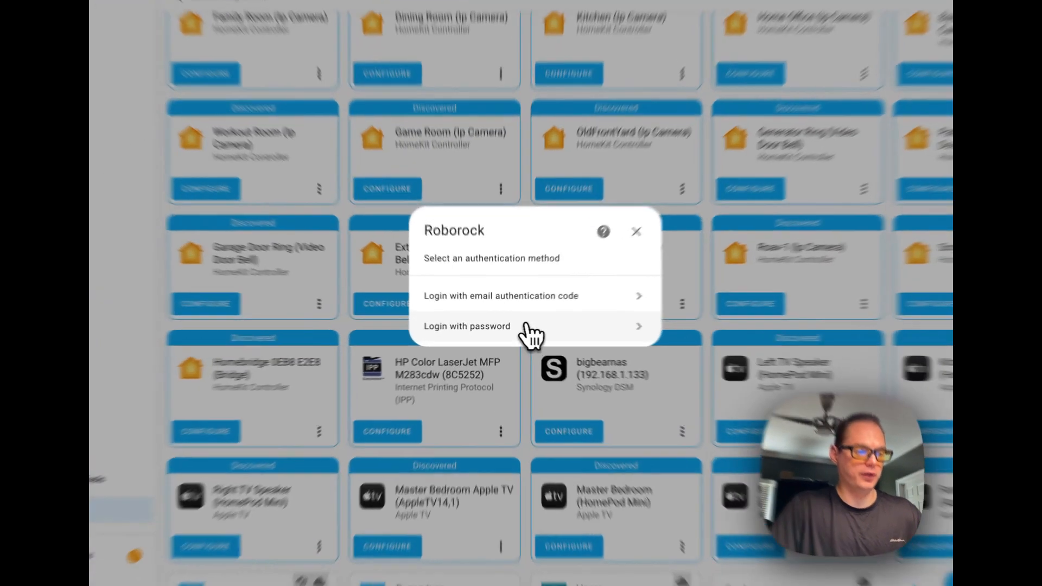
{"action": "left_click", "coordinate": [518, 328]}
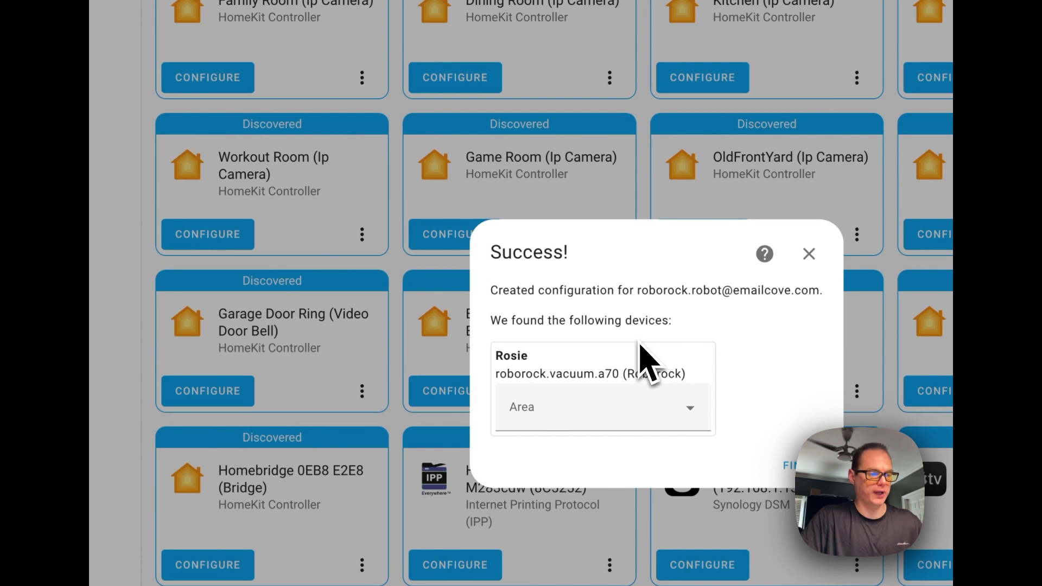
- Assign the discovered Roborock vacuum to the Living Room area
{"action": "left_click", "coordinate": [557, 411]}
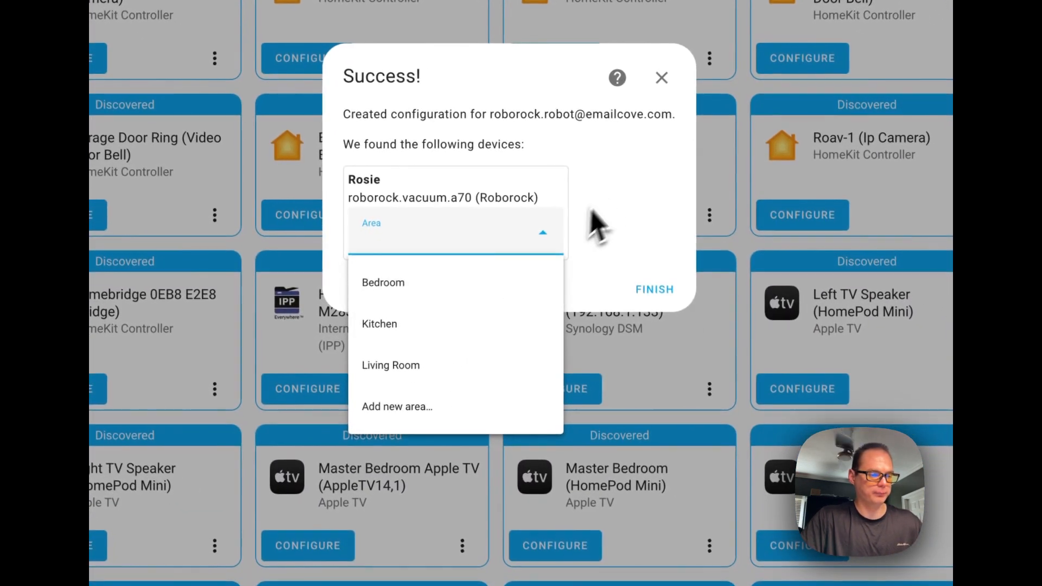
{"action": "left_click", "coordinate": [758, 379]}
{"action": "left_click", "coordinate": [400, 233]}
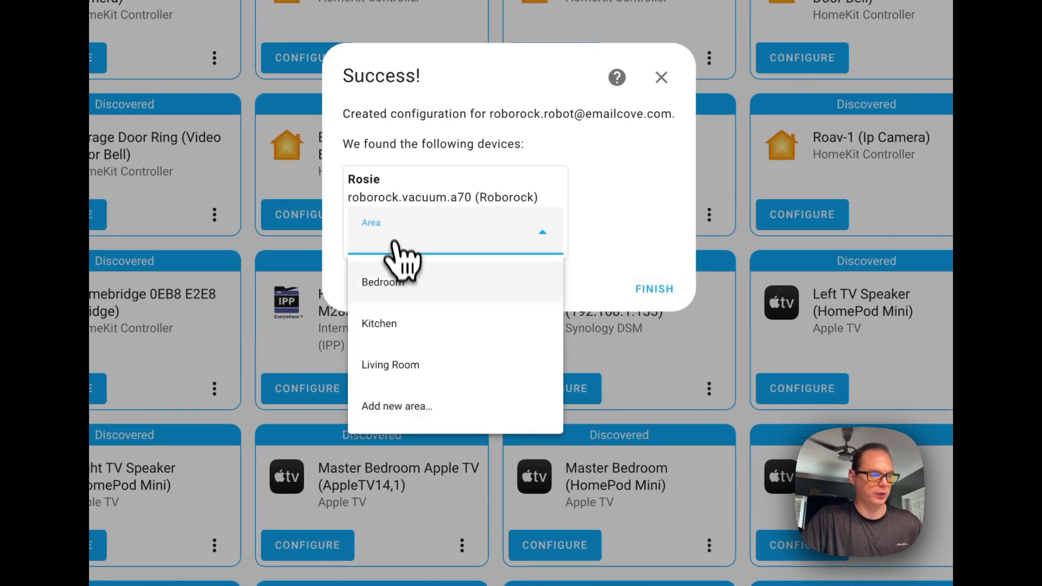
{"action": "left_click", "coordinate": [395, 374]}
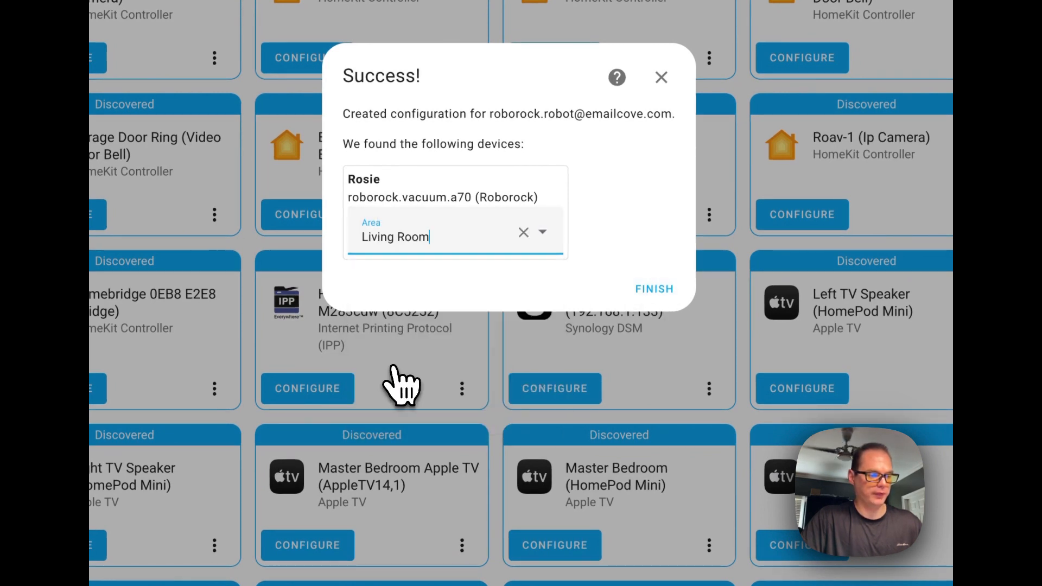
- Finish the Roborock setup and open the added vacuum's device page from its integration card
{"action": "left_click", "coordinate": [654, 290]}
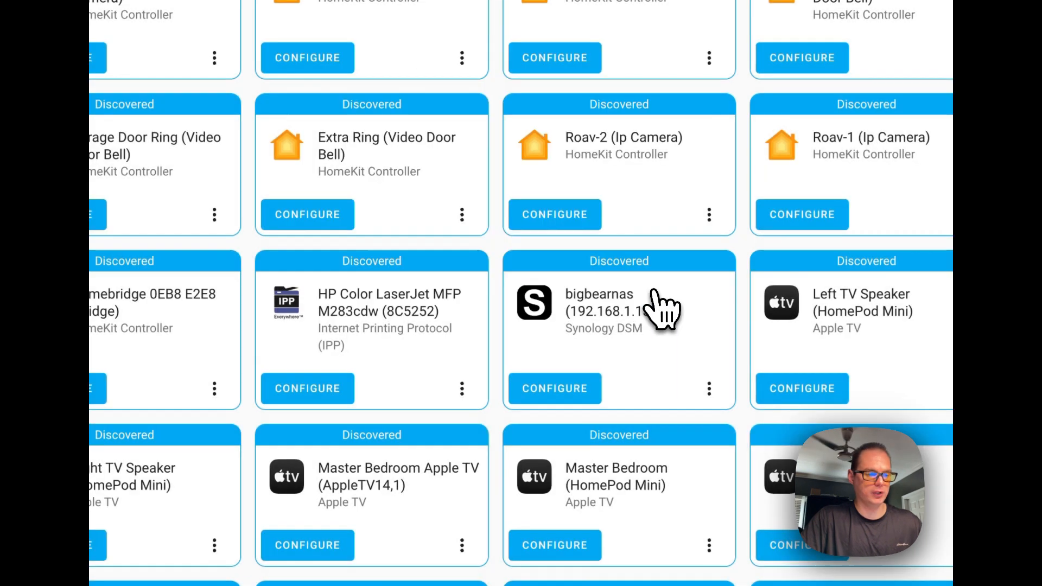
{"action": "scroll", "coordinate": [654, 290], "scroll_direction": "down", "scroll_amount": 5}
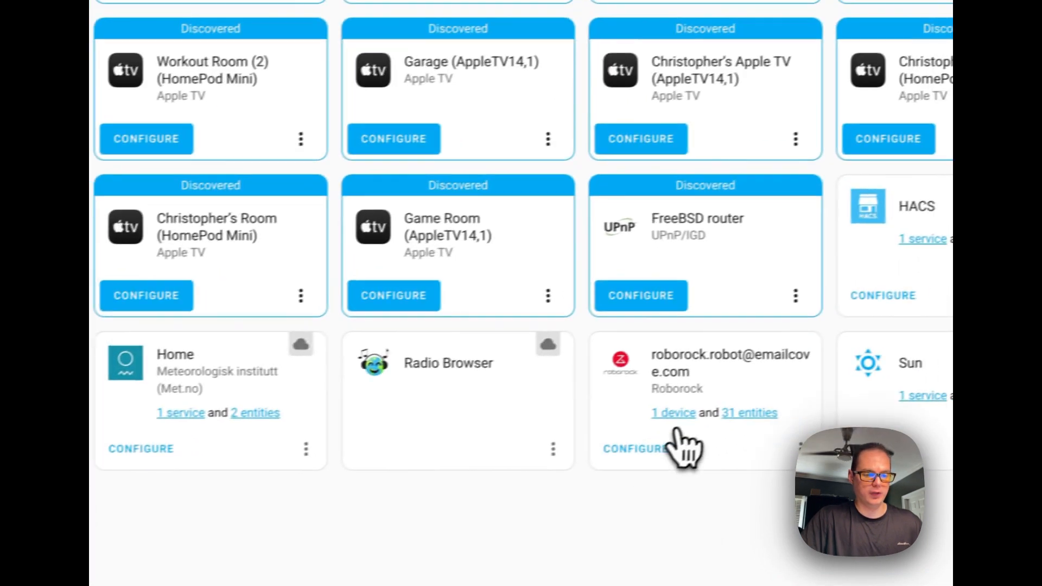
{"action": "left_click", "coordinate": [673, 421]}
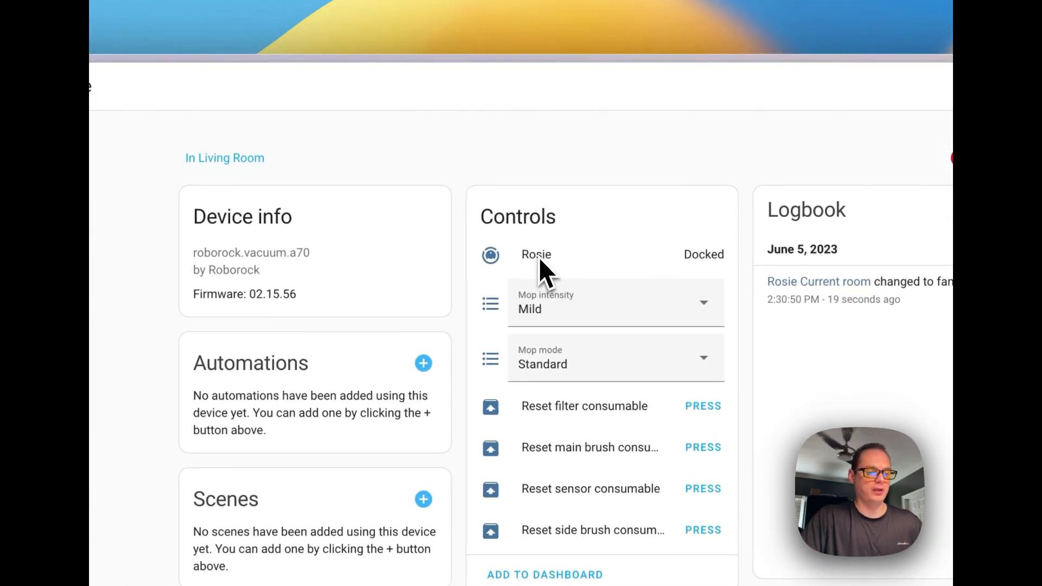
- View the Rosie vacuum's control dialog and go to its device info
{"action": "left_click", "coordinate": [538, 259]}
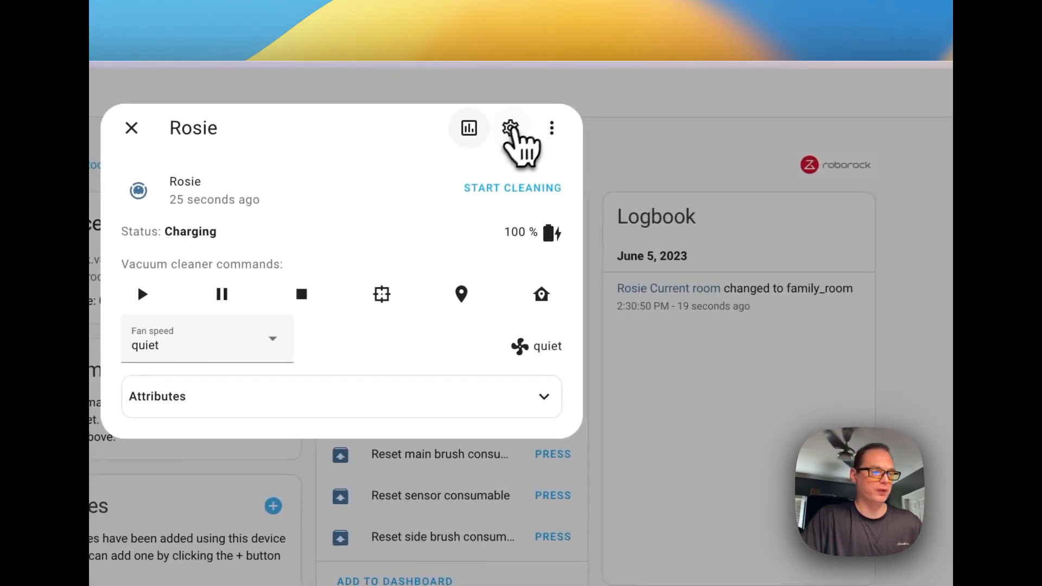
{"action": "left_click", "coordinate": [543, 131]}
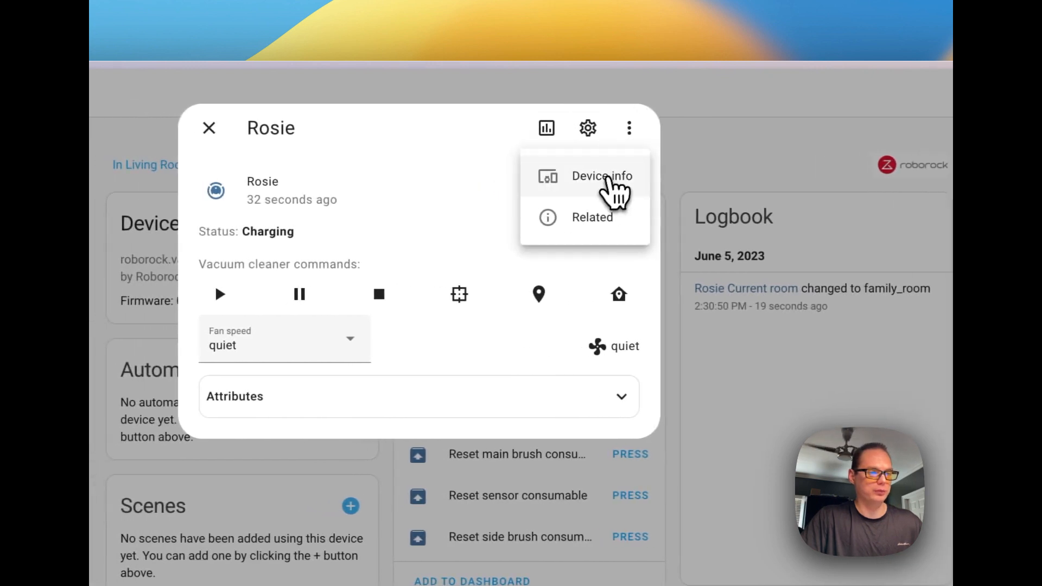
{"action": "left_click", "coordinate": [606, 176]}
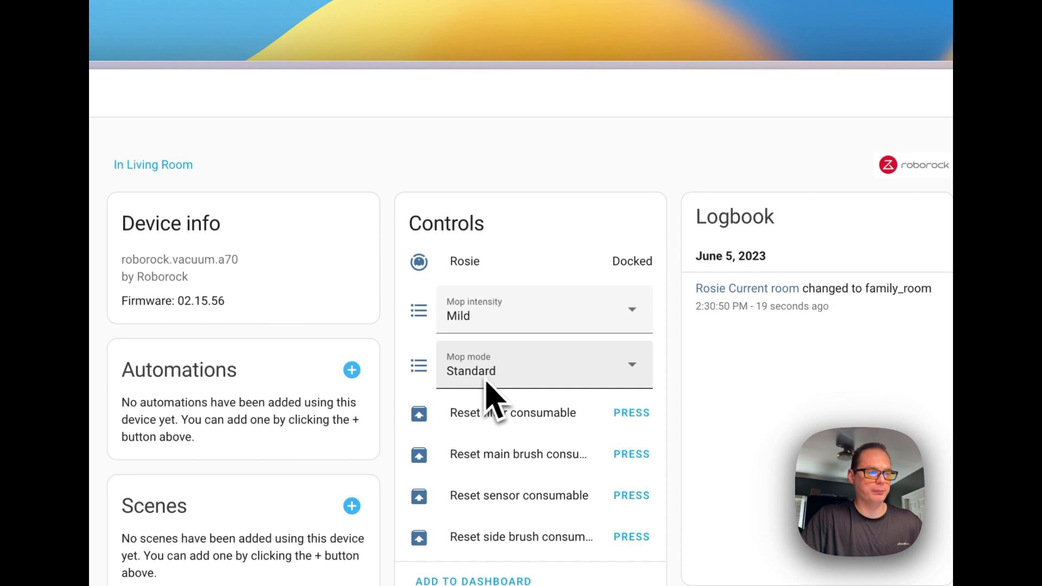
- Examine the vacuum's sensors and diagnostic entities, including dock status, last clean data and remaining consumable life
{"action": "scroll", "coordinate": [581, 303], "scroll_direction": "down", "scroll_amount": 6}
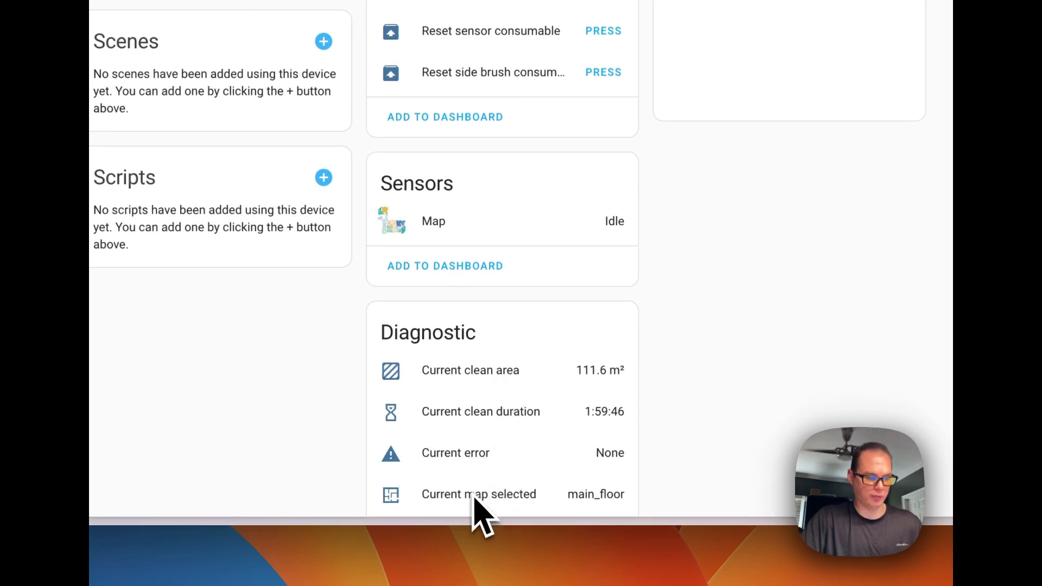
{"action": "scroll", "coordinate": [477, 507], "scroll_direction": "down", "scroll_amount": 7}
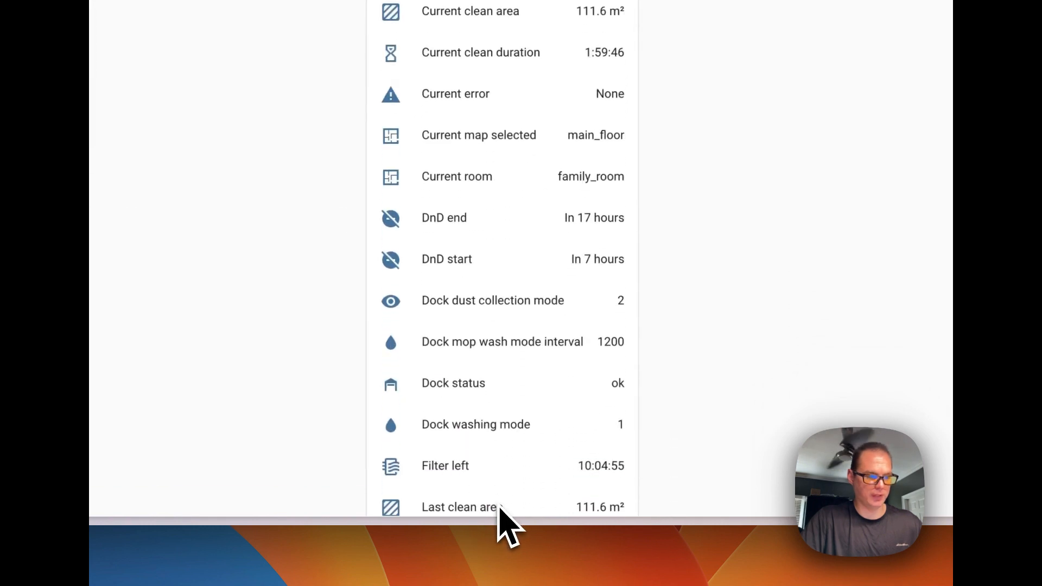
{"action": "scroll", "coordinate": [549, 285], "scroll_direction": "down", "scroll_amount": 10}
{"action": "scroll", "coordinate": [554, 283], "scroll_direction": "up", "scroll_amount": 4}
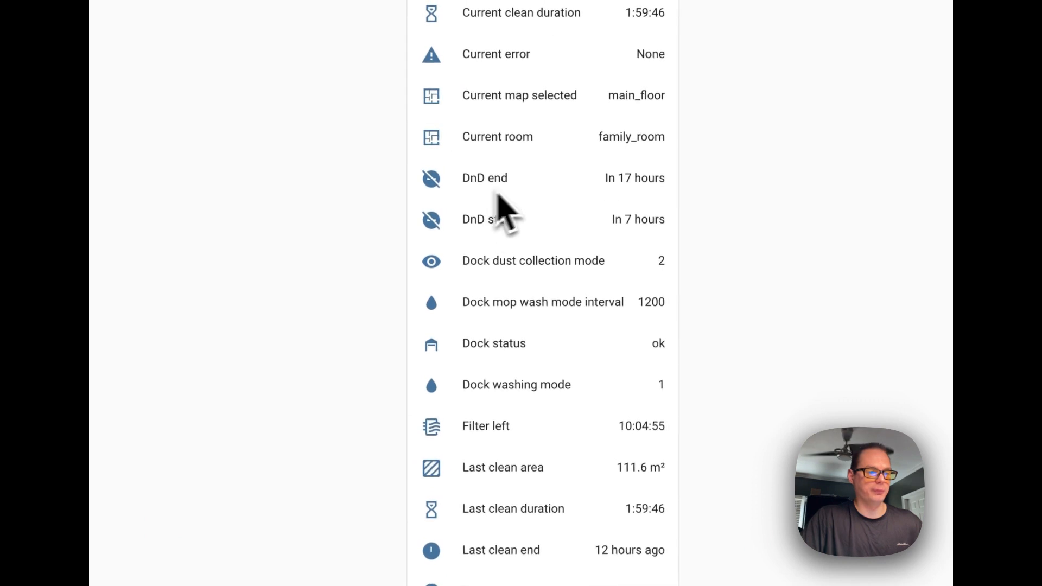
{"action": "scroll", "coordinate": [504, 255], "scroll_direction": "down", "scroll_amount": 2}
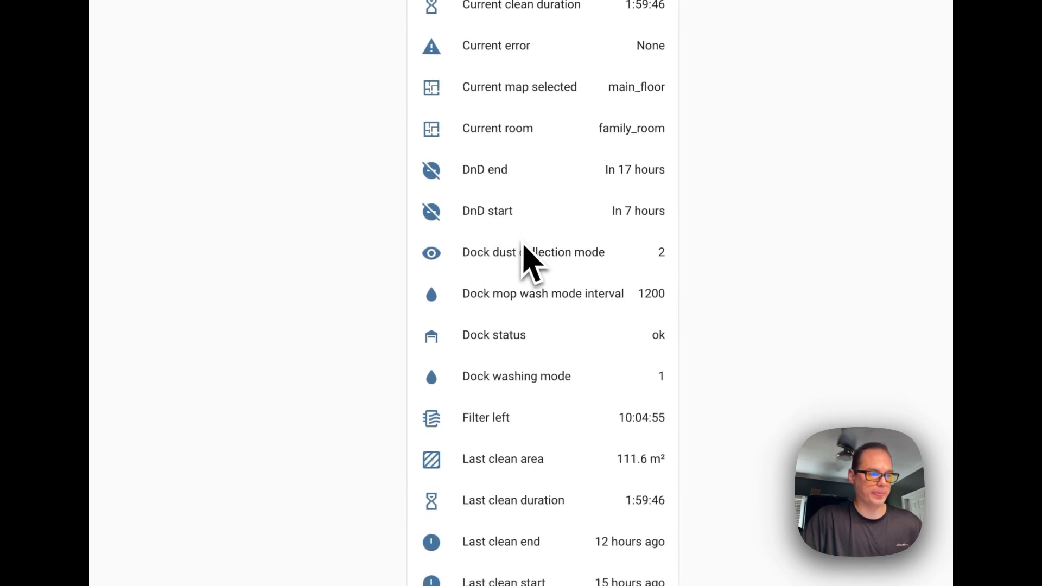
{"action": "scroll", "coordinate": [570, 222], "scroll_direction": "down", "scroll_amount": 1}
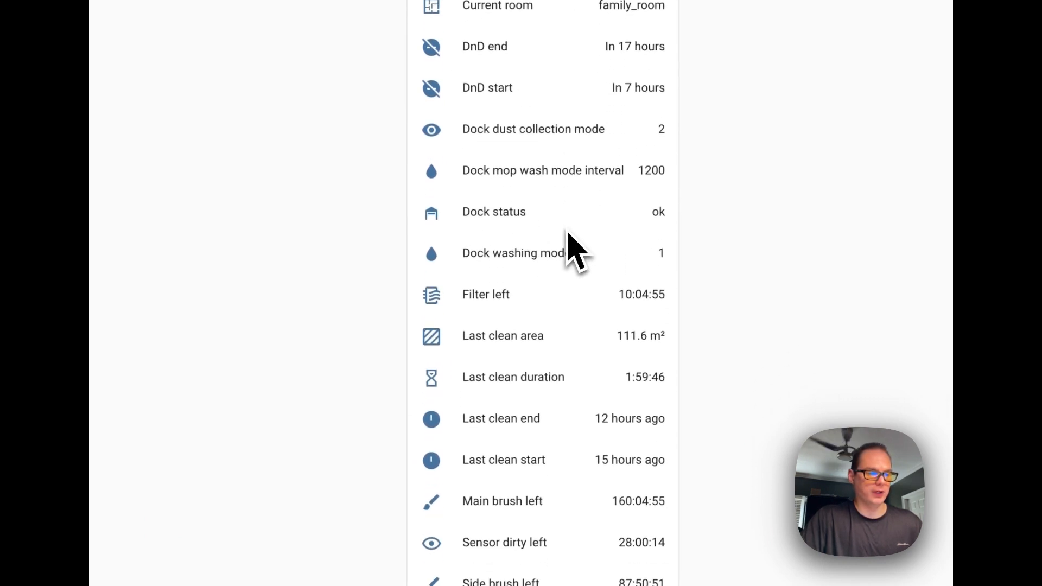
{"action": "scroll", "coordinate": [543, 209], "scroll_direction": "down", "scroll_amount": 2}
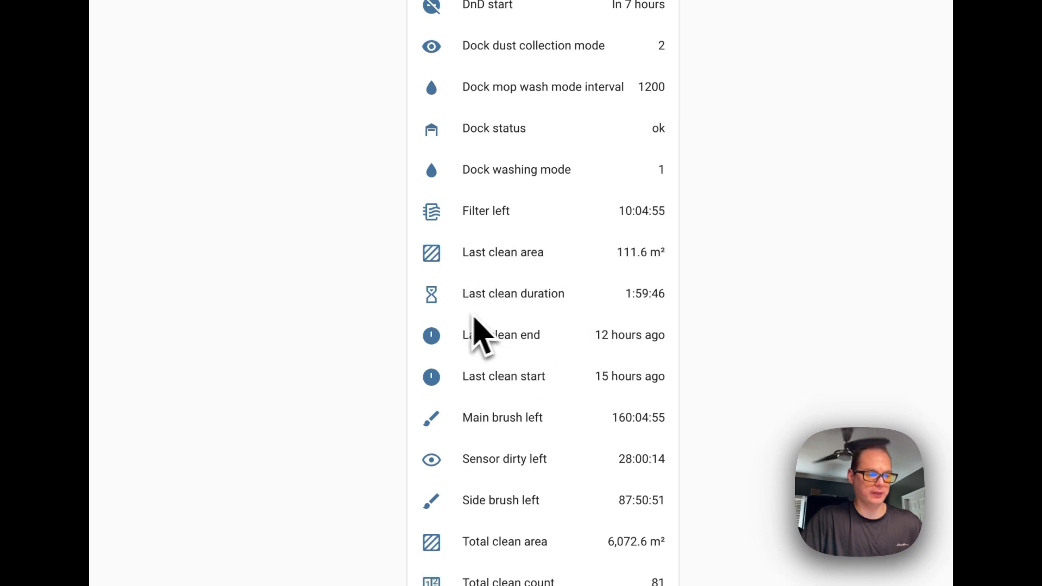
{"action": "scroll", "coordinate": [538, 445], "scroll_direction": "down", "scroll_amount": 5}
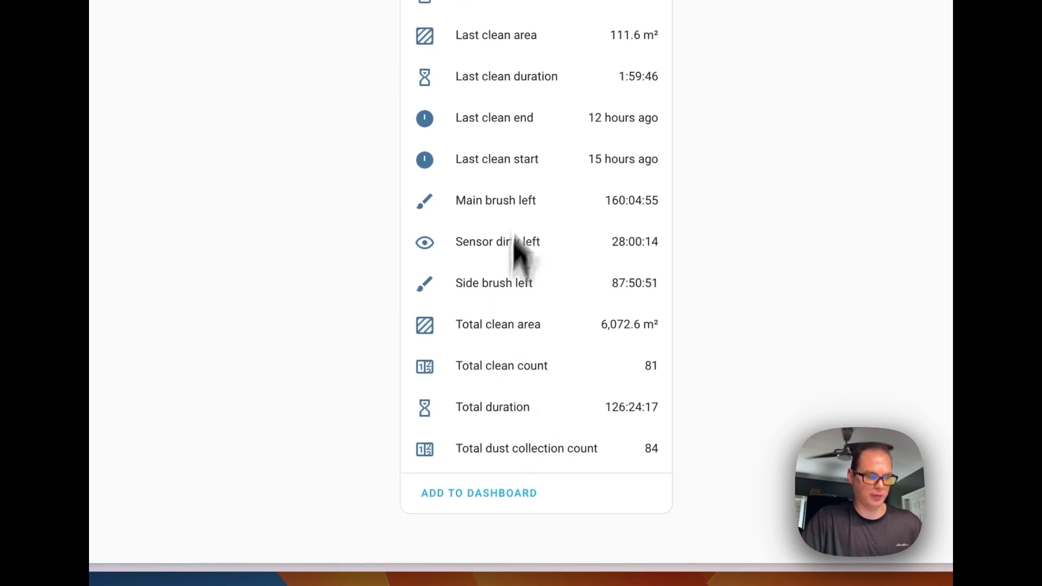
{"action": "scroll", "coordinate": [575, 489], "scroll_direction": "up", "scroll_amount": 10}
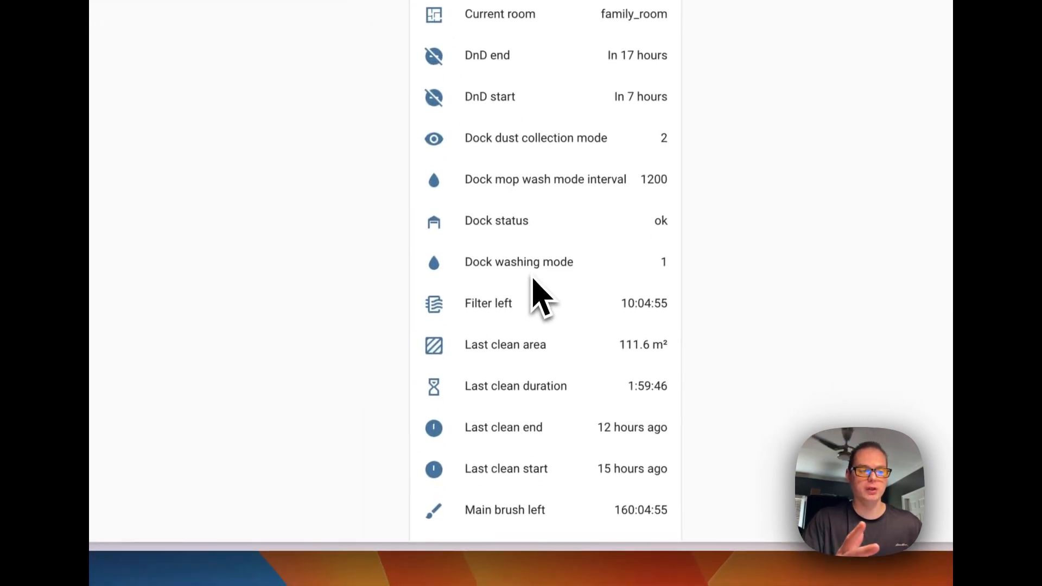
{"action": "scroll", "coordinate": [545, 231], "scroll_direction": "up", "scroll_amount": 9}
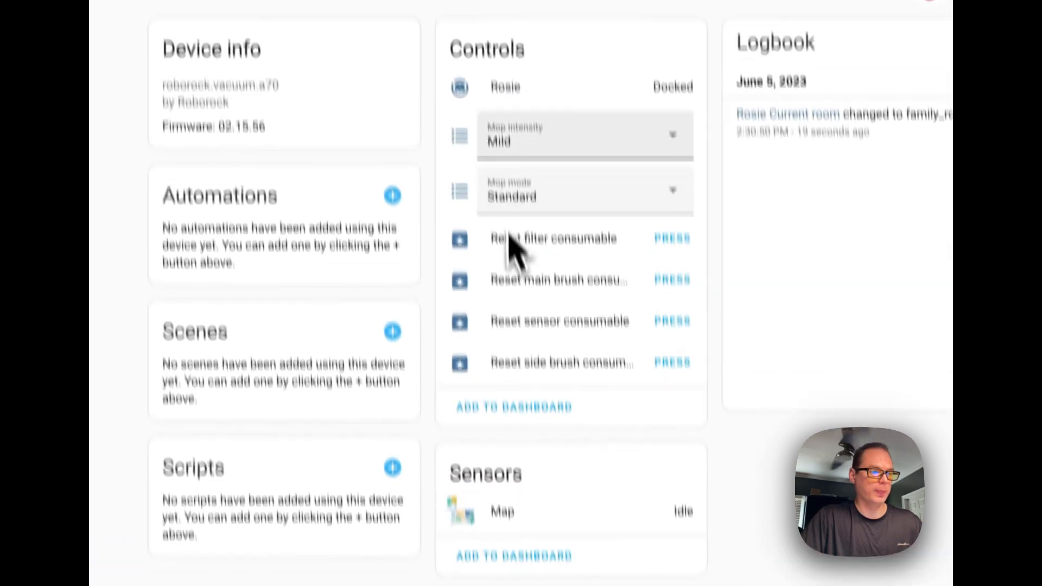
- Open the Rosie vacuum entity's settings, highlight its entity ID, and return to the vacuum controls
{"action": "left_click", "coordinate": [513, 160]}
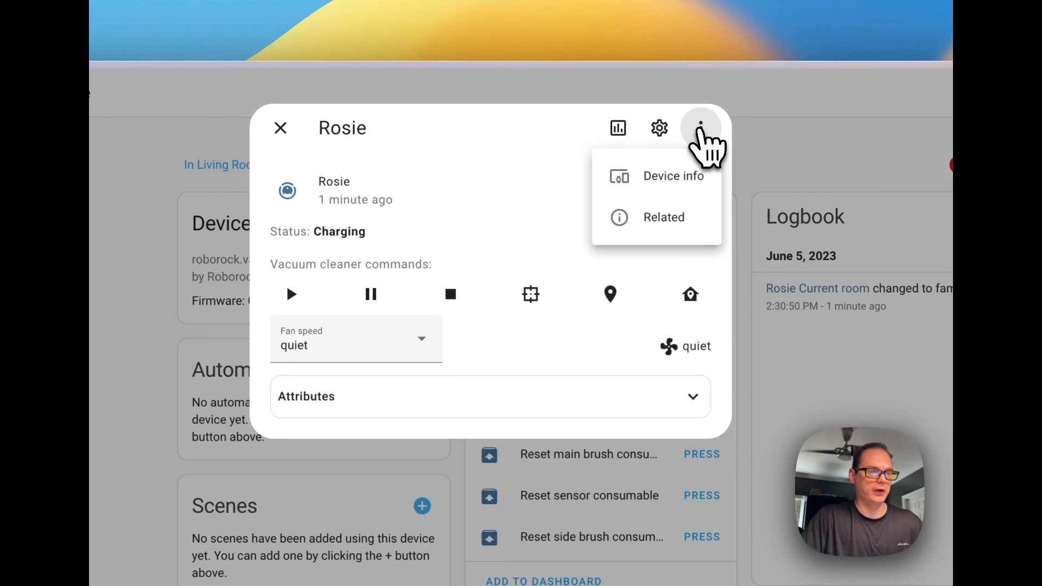
{"action": "left_click", "coordinate": [659, 128]}
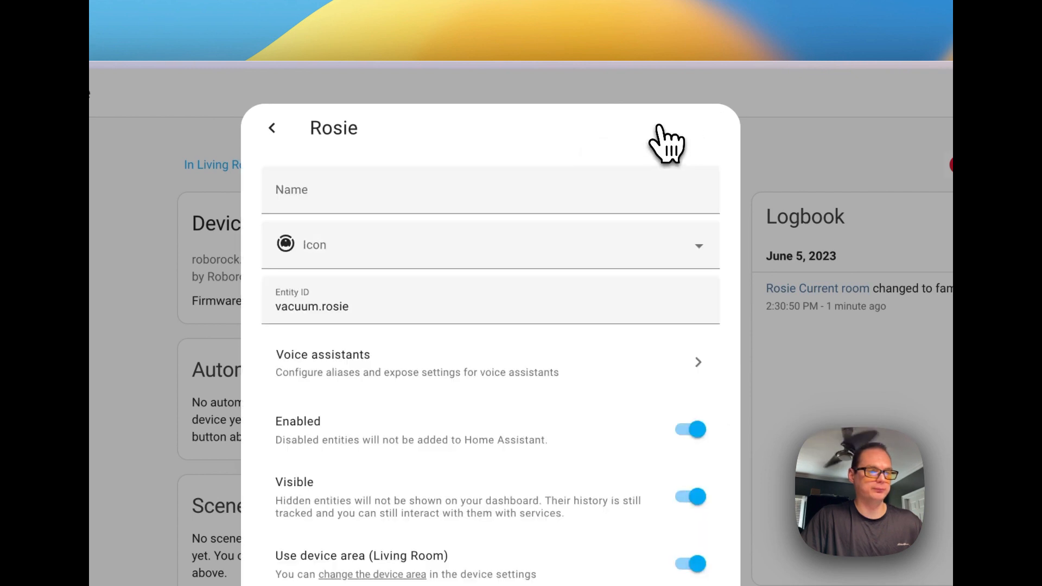
{"action": "left_click_drag", "start_coordinate": [356, 312], "coordinate": [274, 320]}
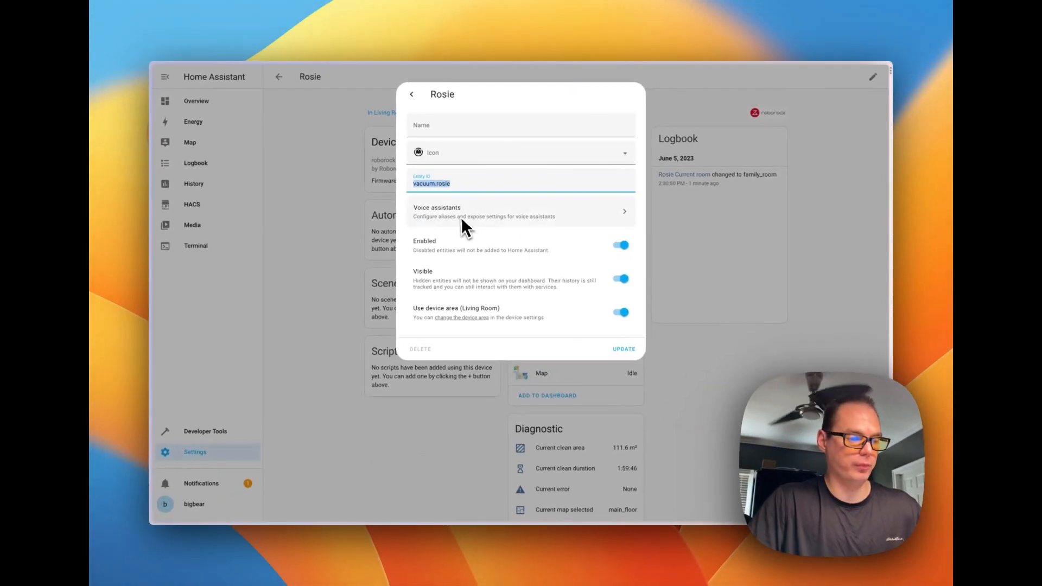
{"action": "left_click", "coordinate": [412, 95]}
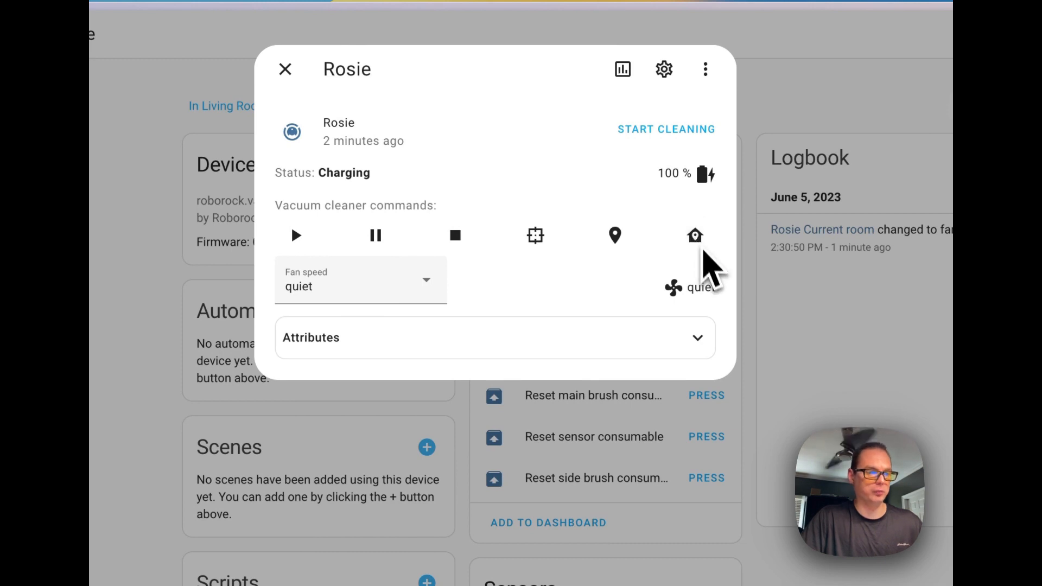
- Check the vacuum's available fan speeds and expand its attributes to read through the full list
{"action": "left_click", "coordinate": [429, 294]}
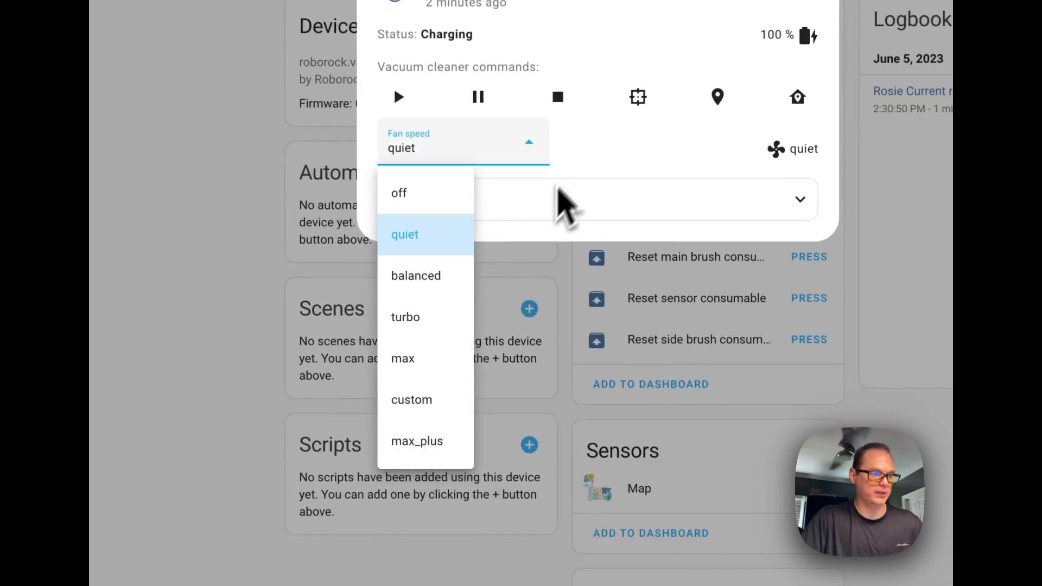
{"action": "left_click", "coordinate": [565, 203]}
{"action": "left_click", "coordinate": [600, 198]}
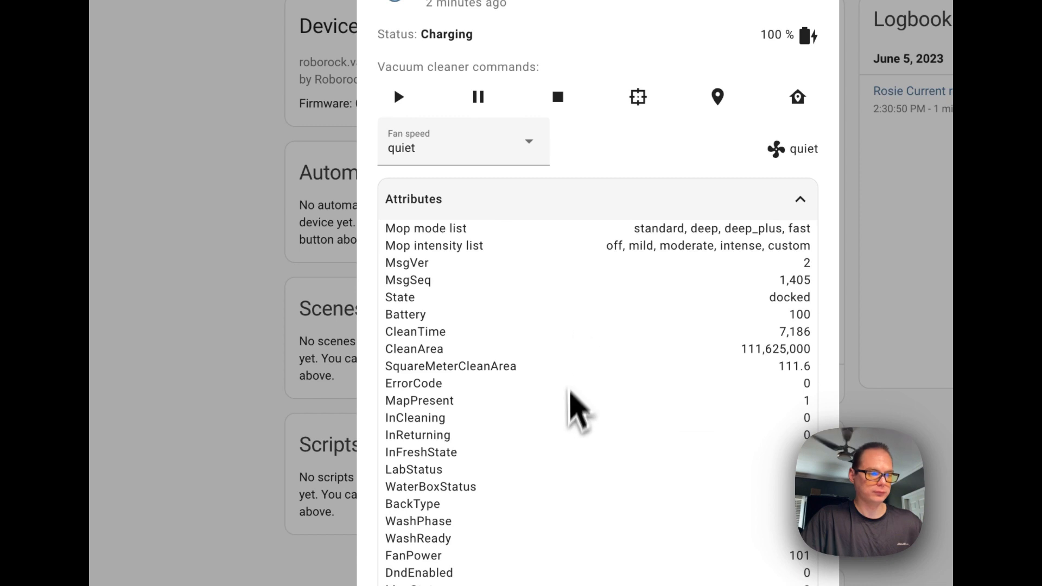
{"action": "scroll", "coordinate": [570, 429], "scroll_direction": "down", "scroll_amount": 5}
{"action": "scroll", "coordinate": [566, 421], "scroll_direction": "up", "scroll_amount": 4}
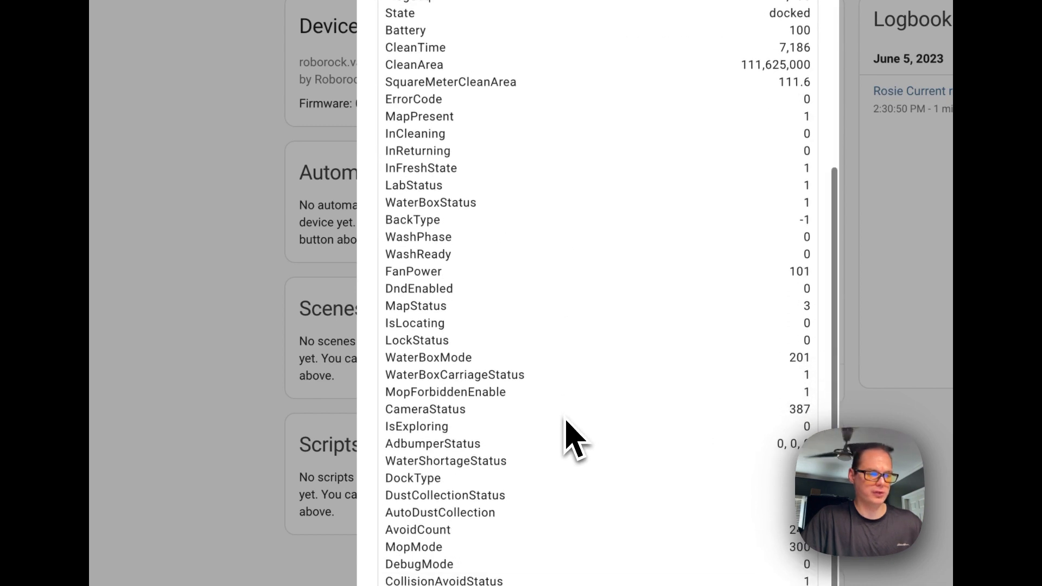
{"action": "scroll", "coordinate": [566, 443], "scroll_direction": "up", "scroll_amount": 2}
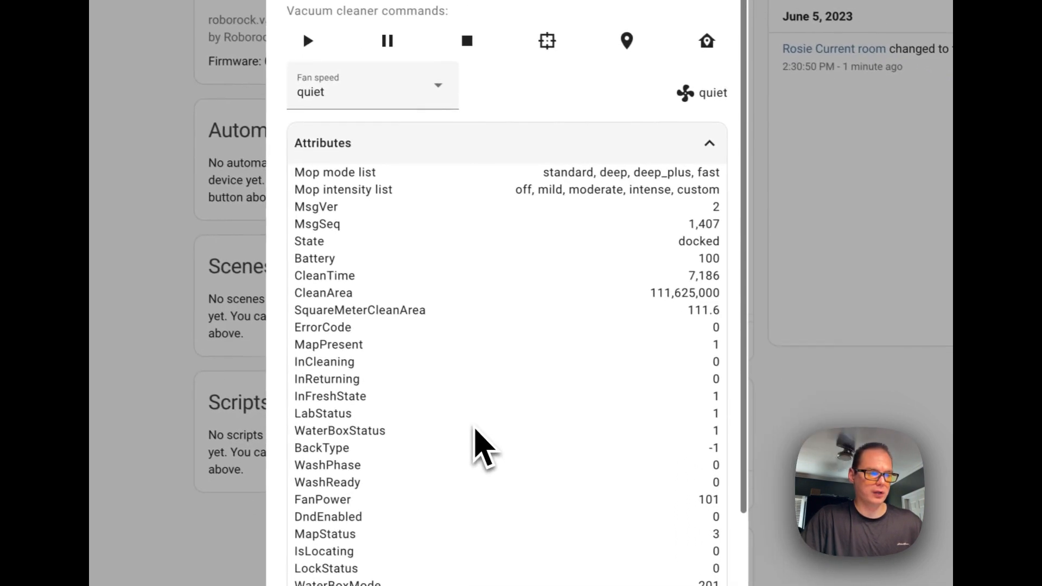
{"action": "scroll", "coordinate": [617, 203], "scroll_direction": "down", "scroll_amount": 5}
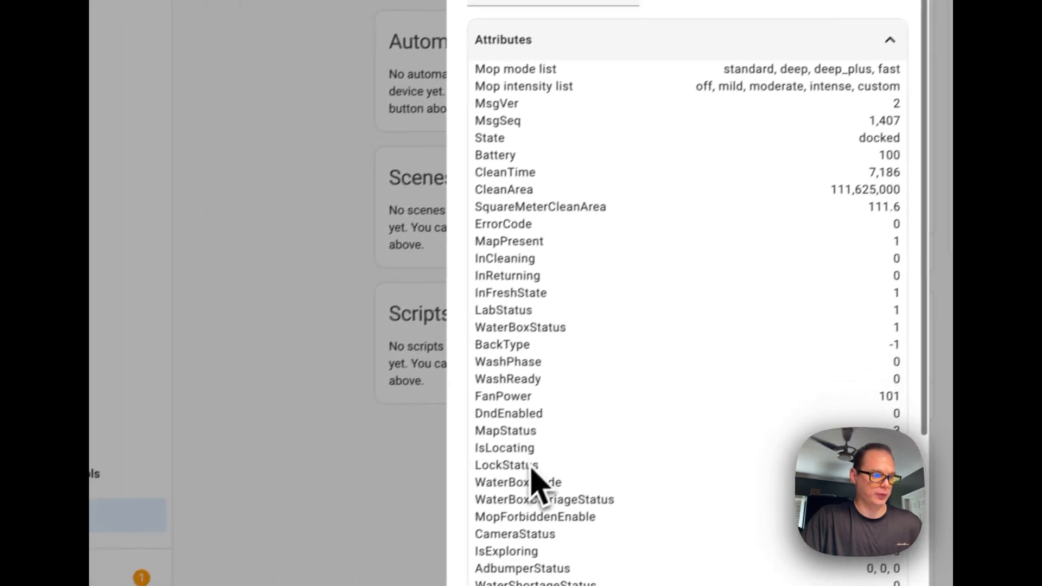
{"action": "scroll", "coordinate": [548, 168], "scroll_direction": "up", "scroll_amount": 5}
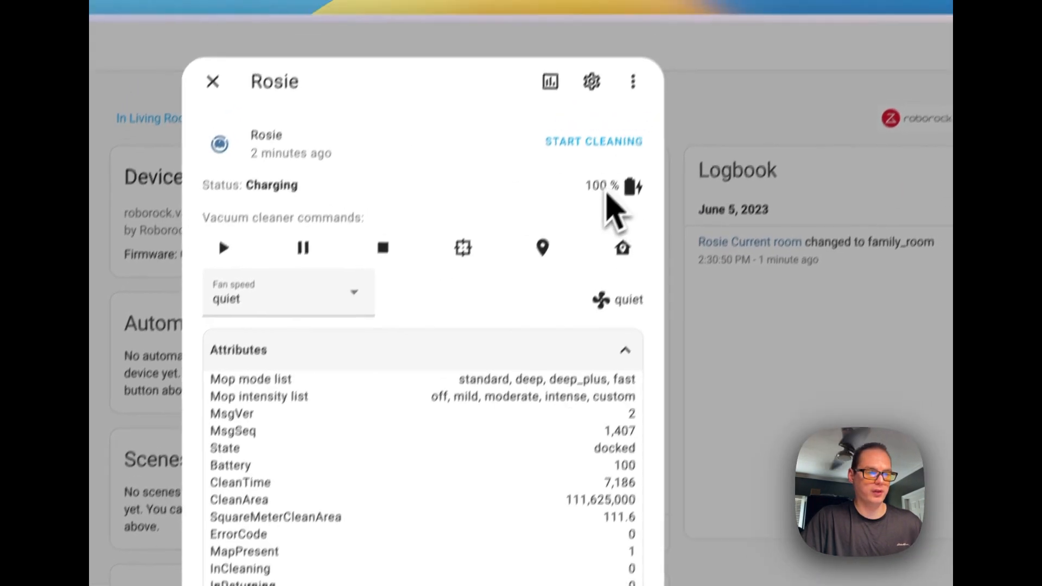
{"action": "left_click_drag", "start_coordinate": [598, 167], "coordinate": [723, 166]}
{"action": "left_click", "coordinate": [567, 245]}
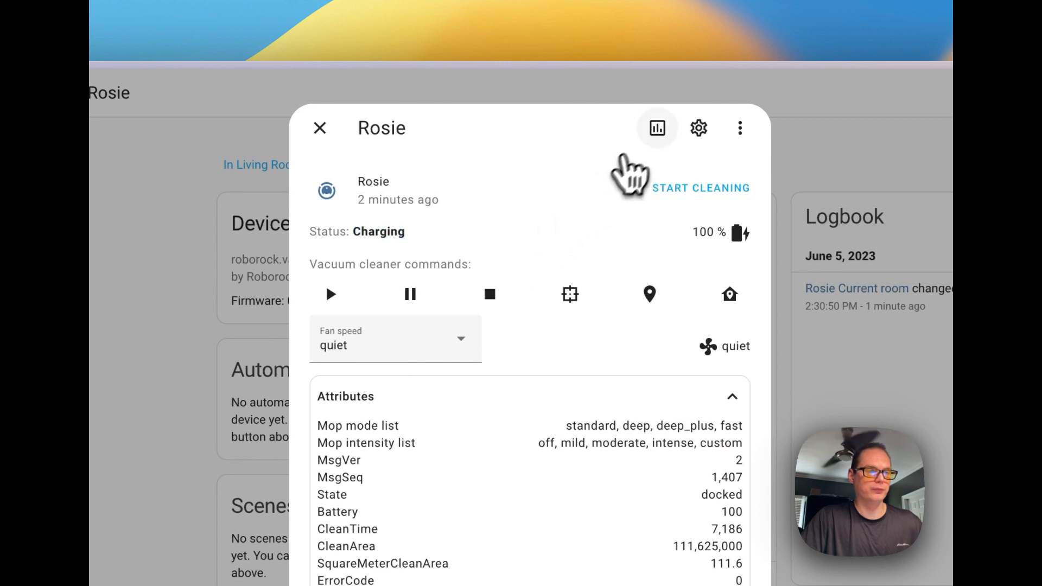
- View the vacuum's history and its full history timeline, then return to the device page and close the vacuum's dialog
{"action": "left_click", "coordinate": [657, 129]}
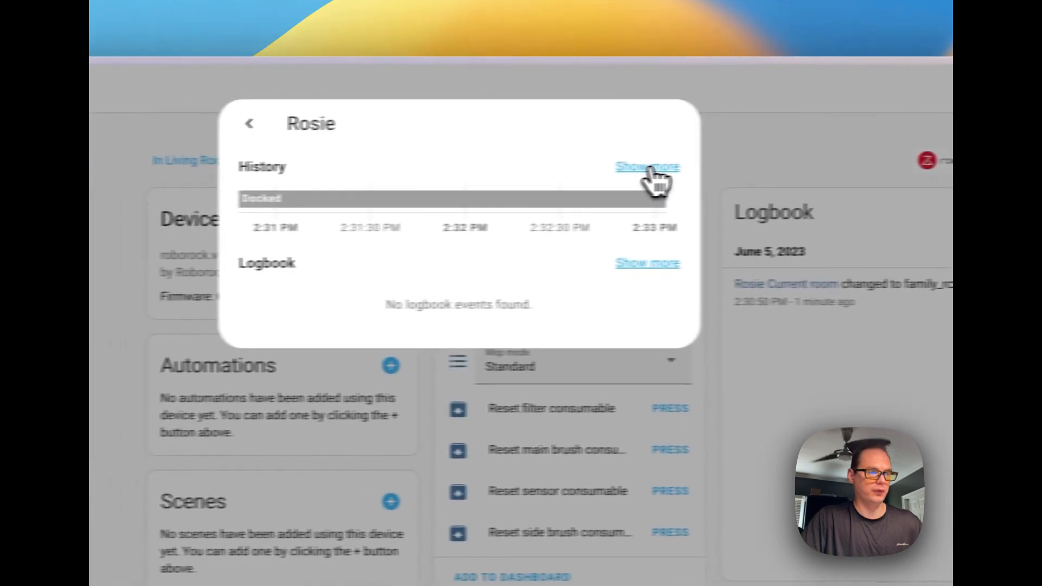
{"action": "left_click", "coordinate": [523, 171]}
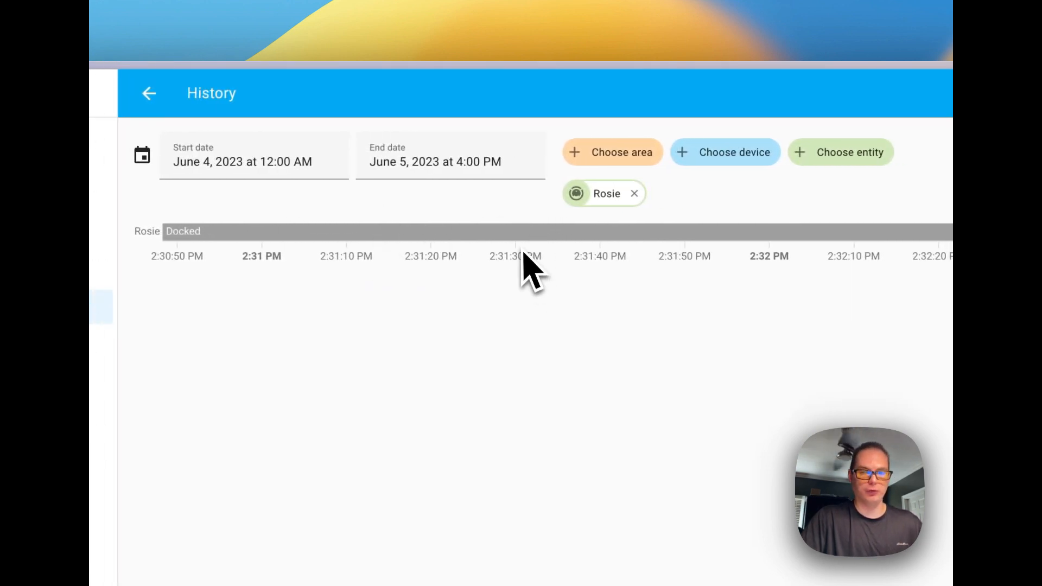
{"action": "mouse_move", "coordinate": [525, 248]}
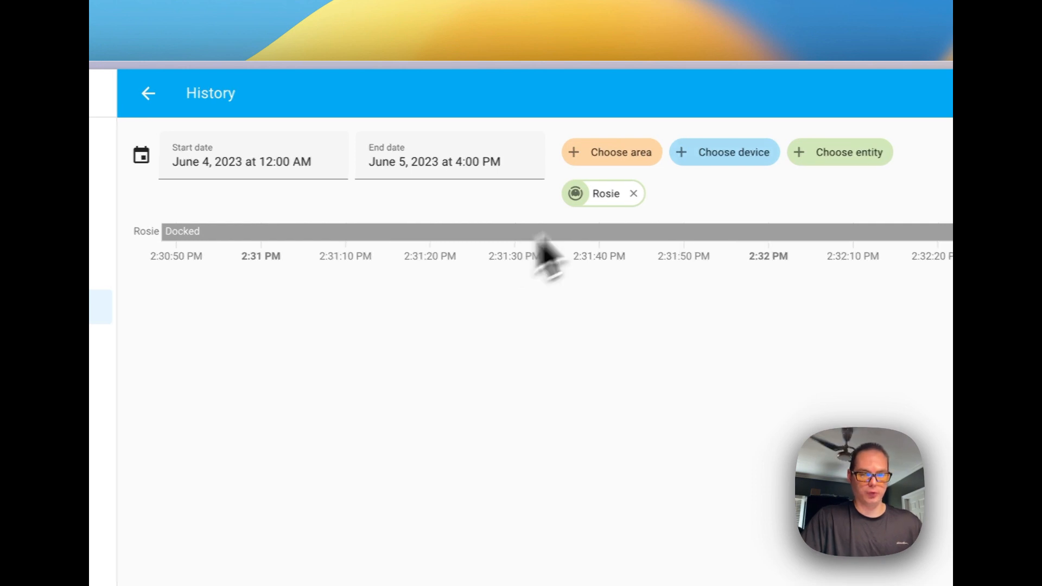
{"action": "scroll", "coordinate": [547, 255], "scroll_direction": "right", "scroll_amount": 5}
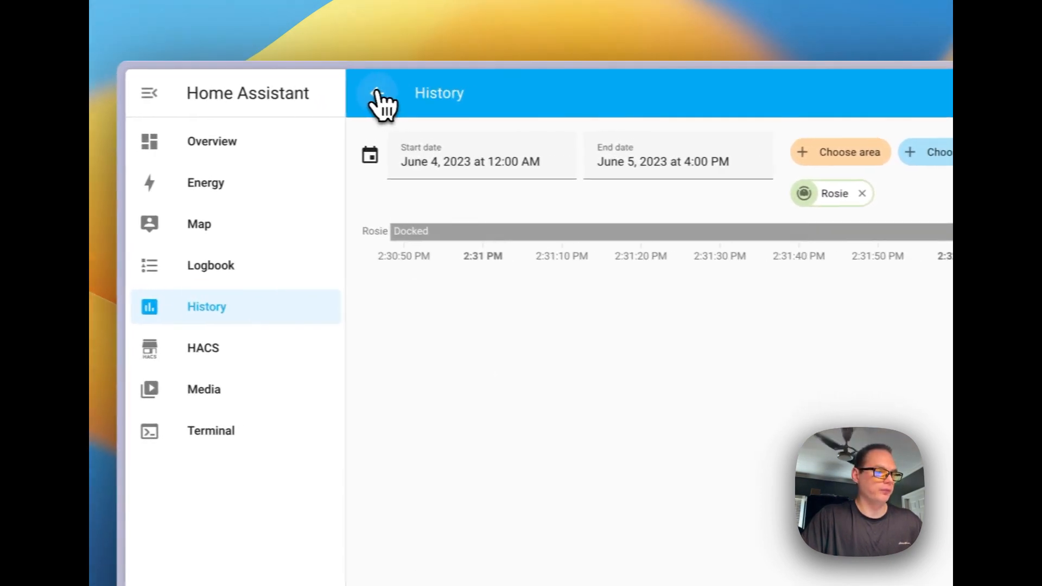
{"action": "left_click", "coordinate": [377, 93]}
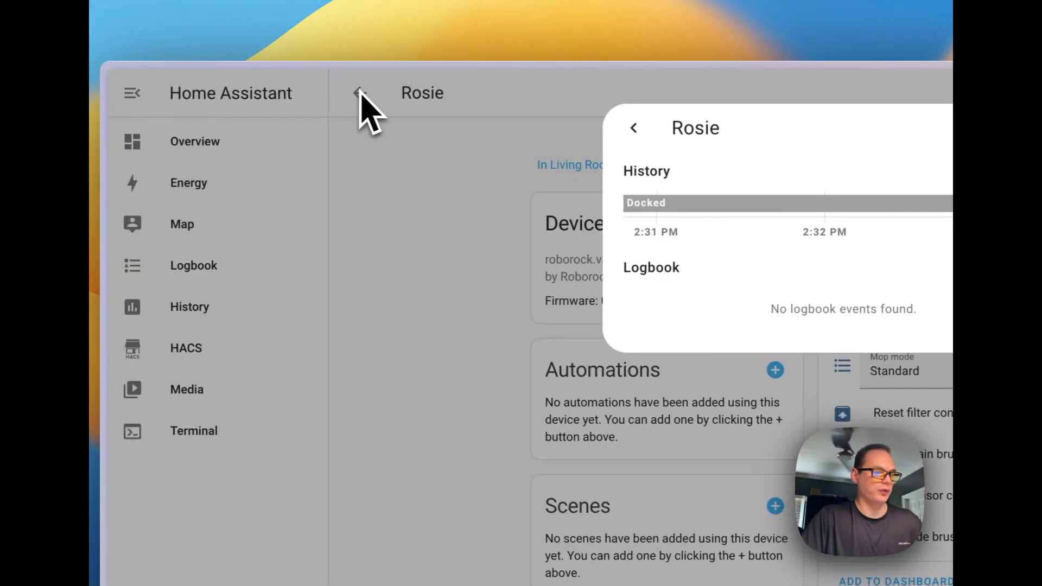
{"action": "left_click", "coordinate": [633, 131]}
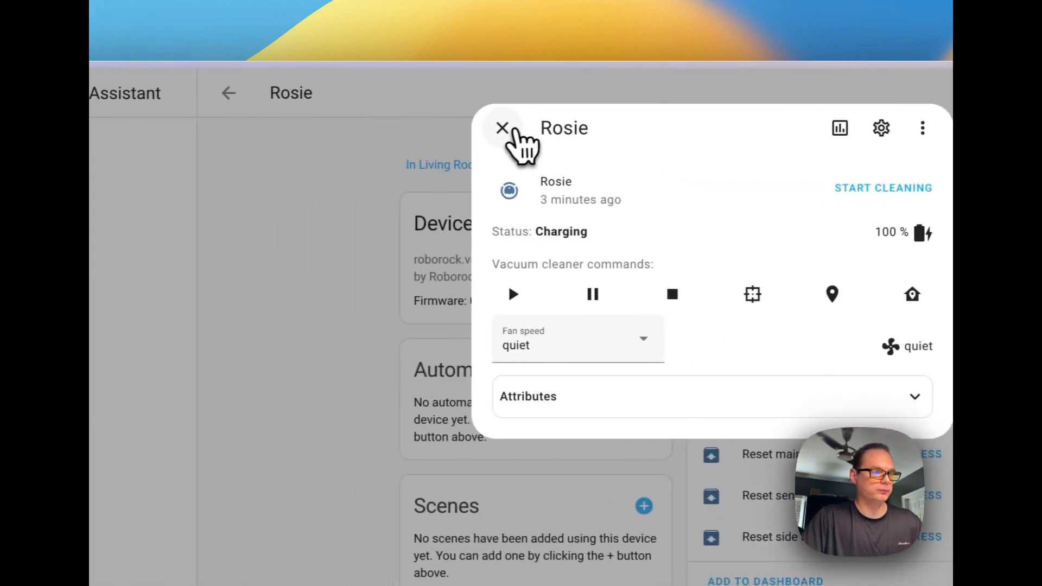
{"action": "left_click", "coordinate": [356, 128]}
- Look over the Rosie device page again, from the diagnostic entities back to the device info and controls
{"action": "scroll", "coordinate": [548, 351], "scroll_direction": "down", "scroll_amount": 6}
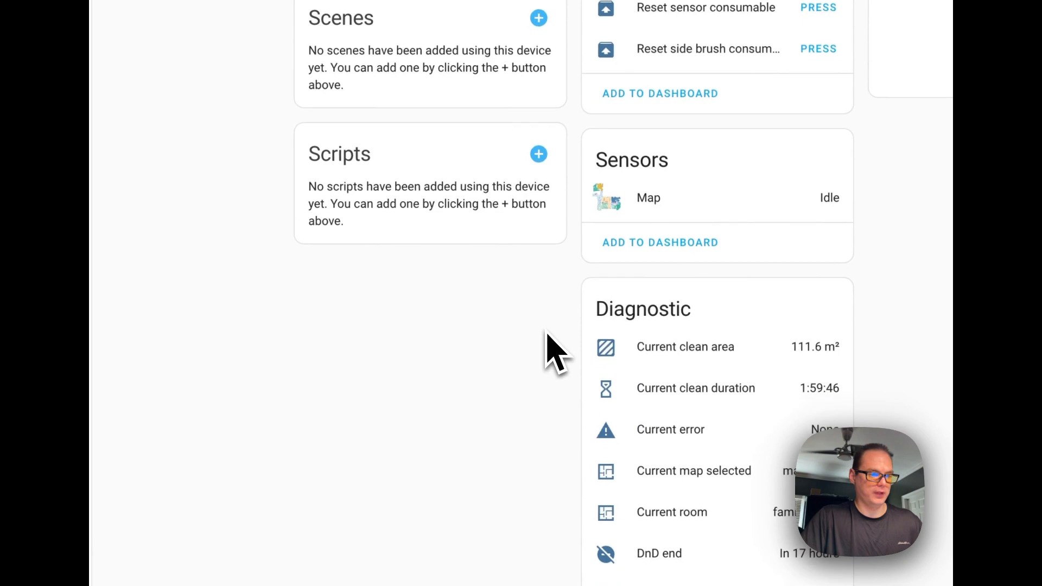
{"action": "scroll", "coordinate": [548, 424], "scroll_direction": "up", "scroll_amount": 10}
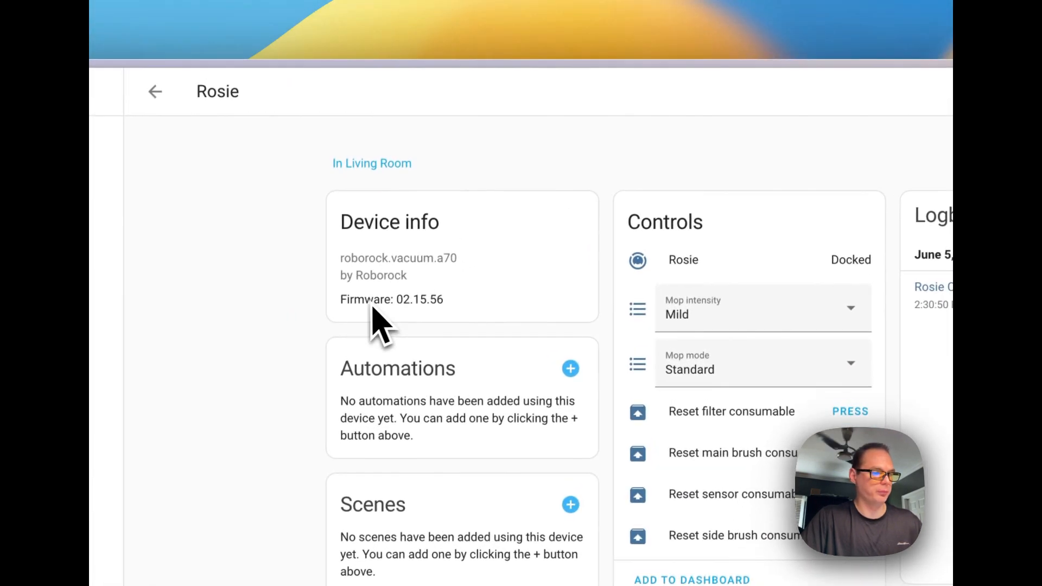
{"action": "left_click_drag", "start_coordinate": [366, 228], "coordinate": [671, 236]}
{"action": "left_click", "coordinate": [481, 312]}
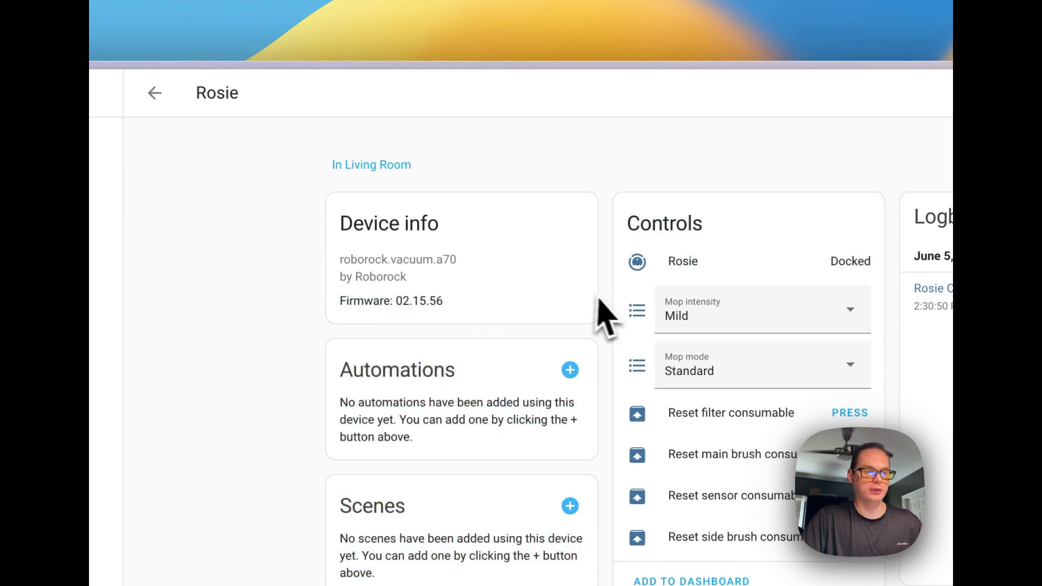
- Rename the Rosie vacuum device to Robo and save the update
{"action": "scroll", "coordinate": [605, 320], "scroll_direction": "right", "scroll_amount": 10}
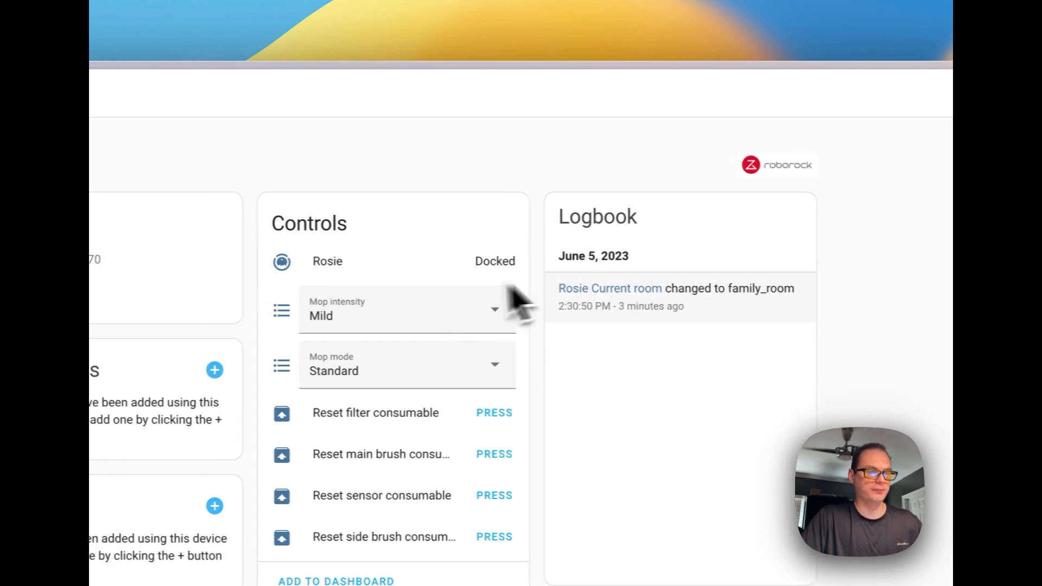
{"action": "left_click", "coordinate": [854, 94]}
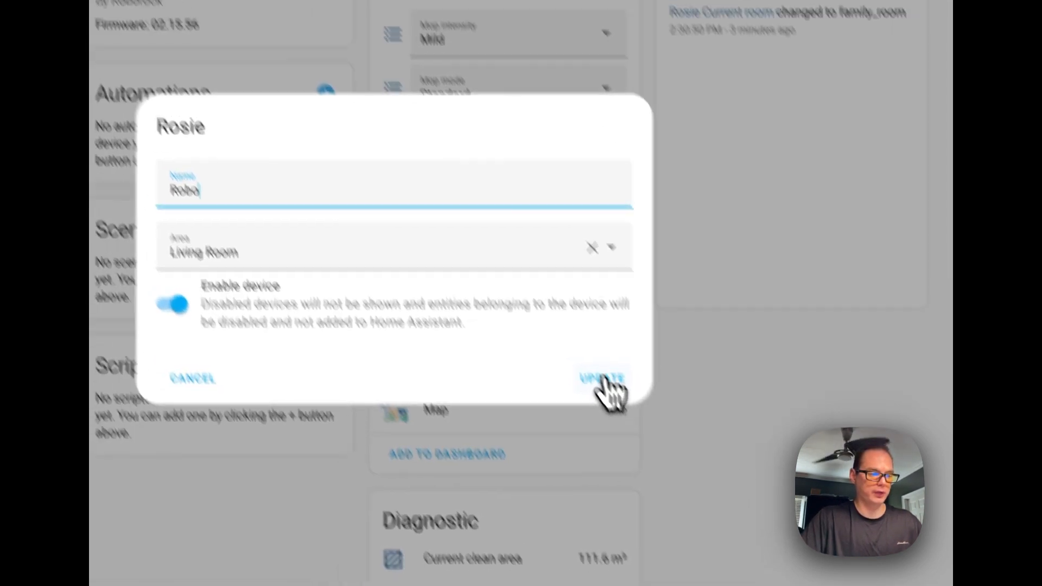
{"action": "left_click", "coordinate": [750, 400]}
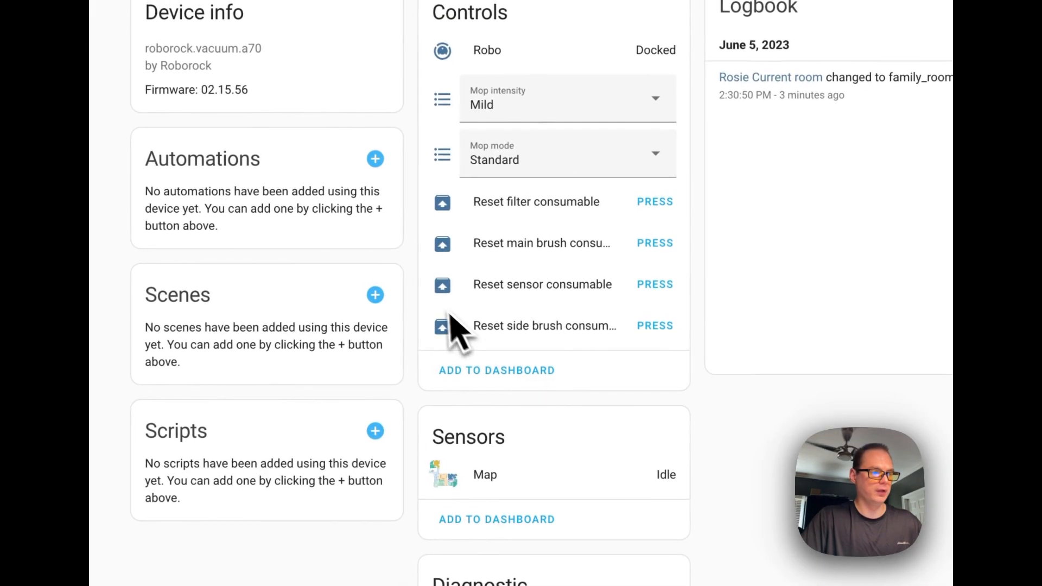
- Check the name and entity ID in the Robo vacuum entity's settings, highlighting the name, and return to the device page
{"action": "left_click", "coordinate": [478, 46]}
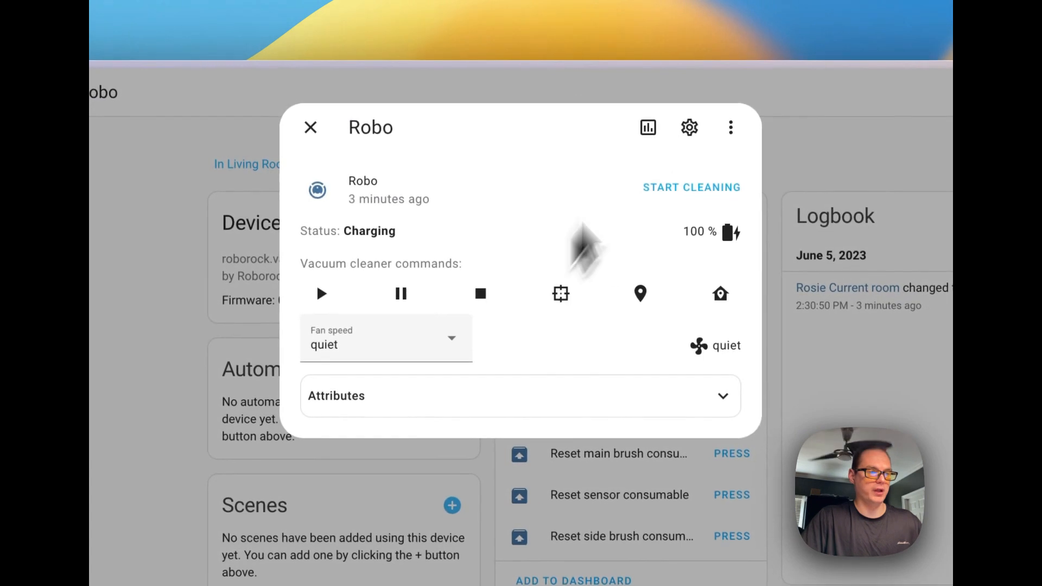
{"action": "left_click", "coordinate": [687, 123]}
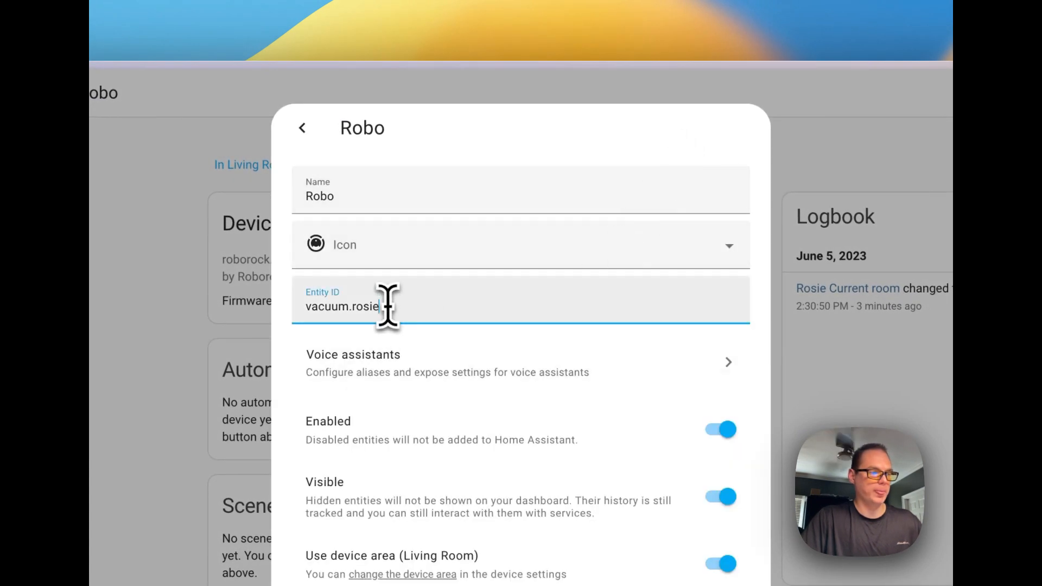
{"action": "left_click_drag", "start_coordinate": [339, 196], "coordinate": [323, 196]}
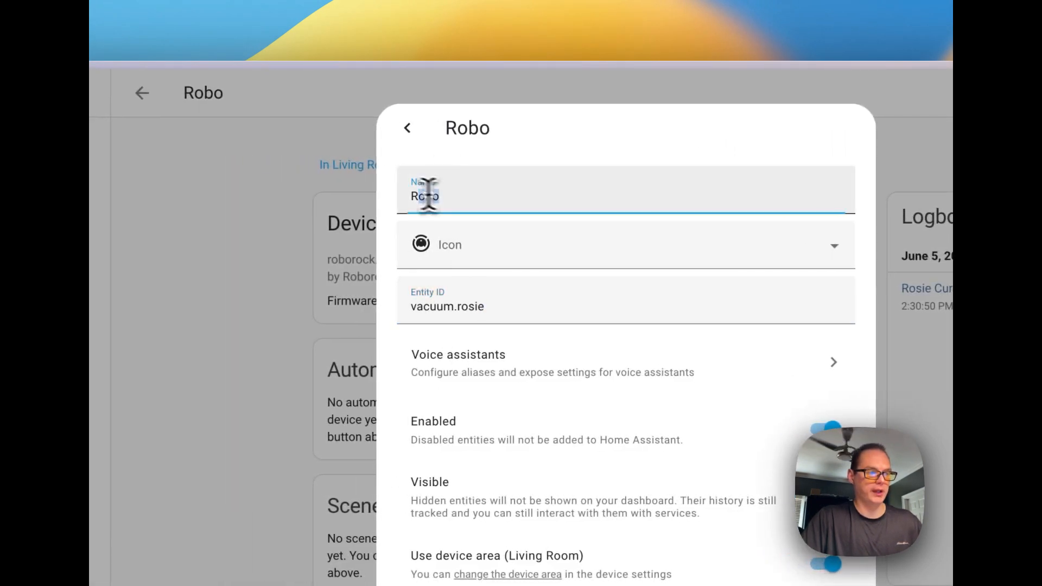
{"action": "left_click", "coordinate": [407, 127]}
{"action": "left_click", "coordinate": [408, 127]}
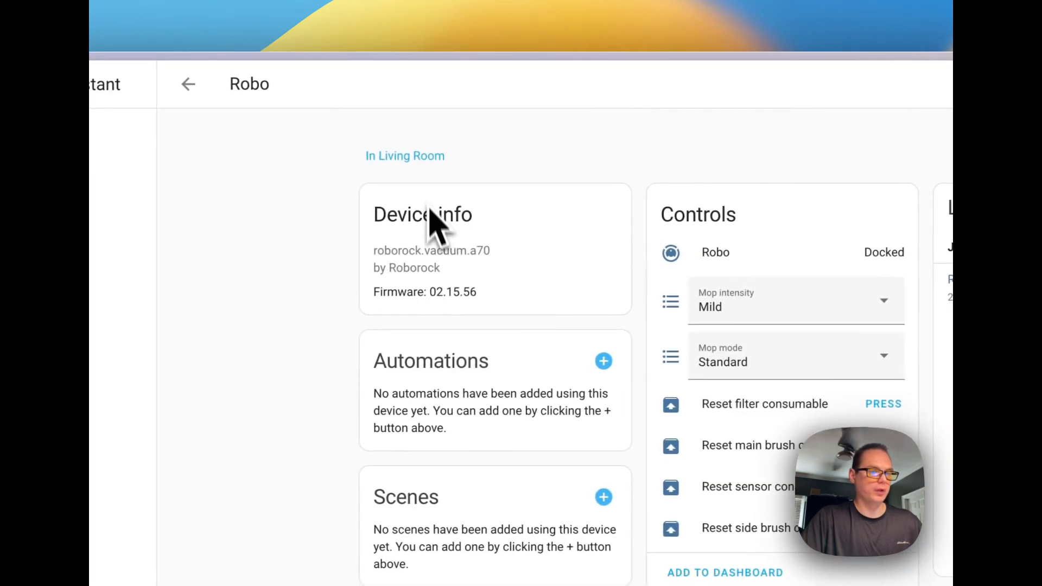